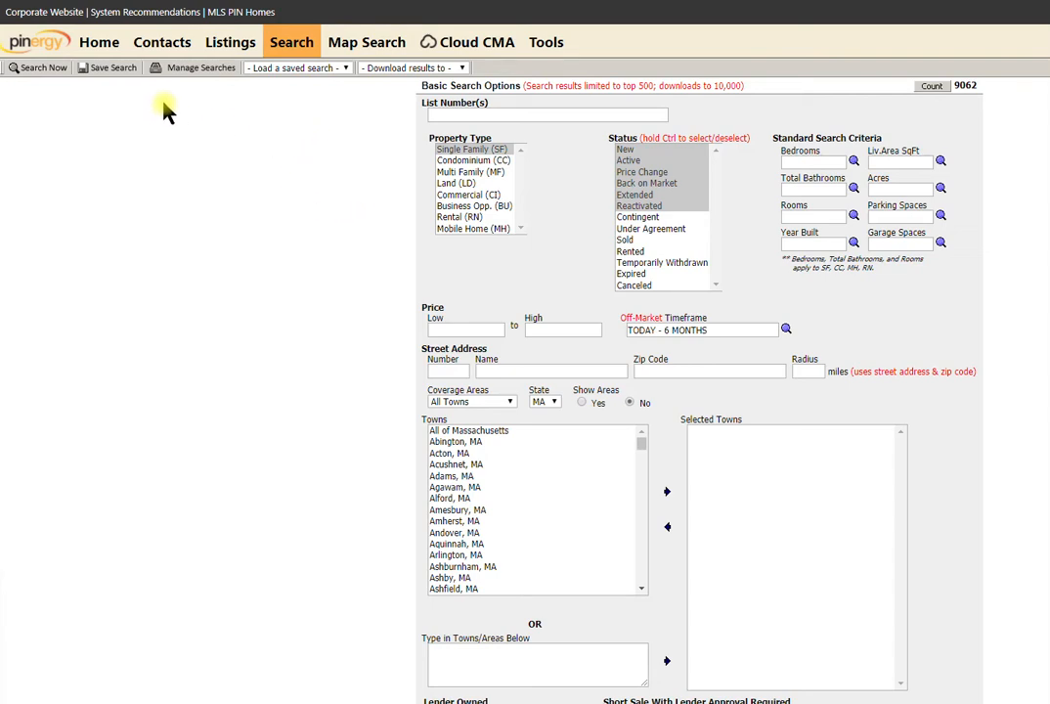
Search for Single Family (SF) listings with Back on Market status, returning 115 results.
click(291, 51)
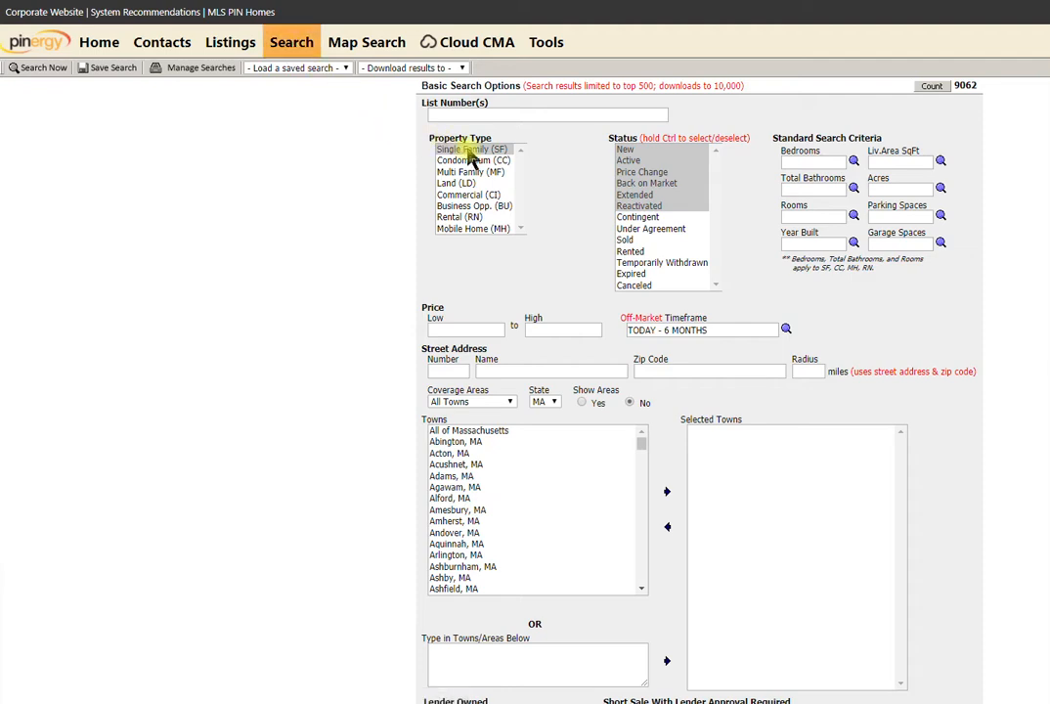
click(470, 152)
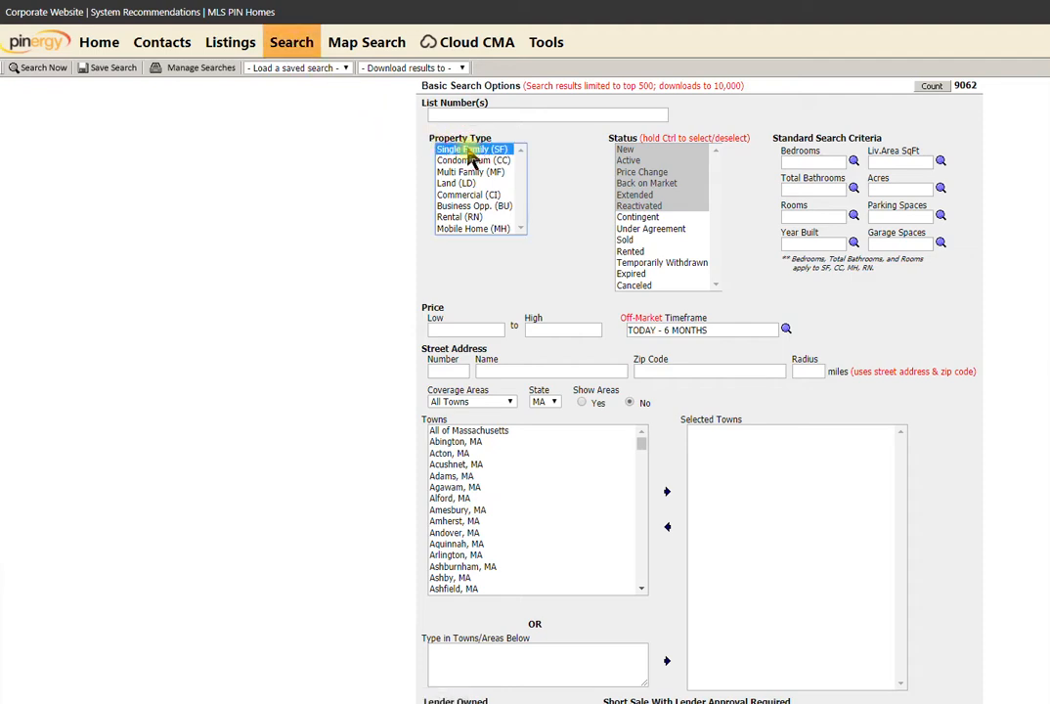
click(654, 186)
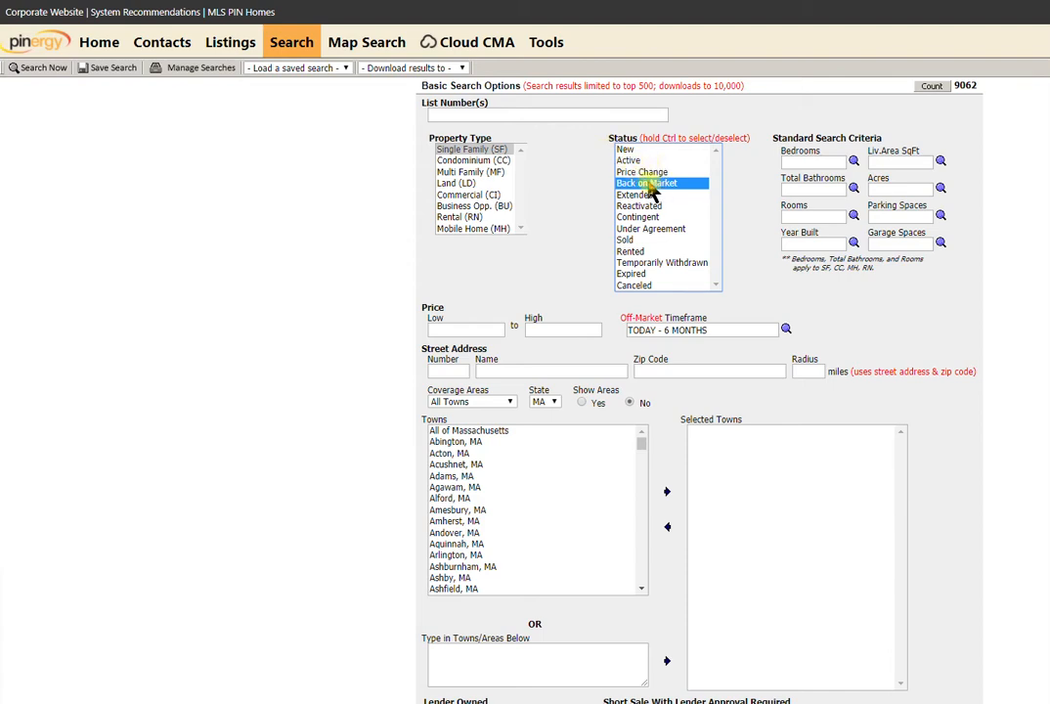
click(53, 70)
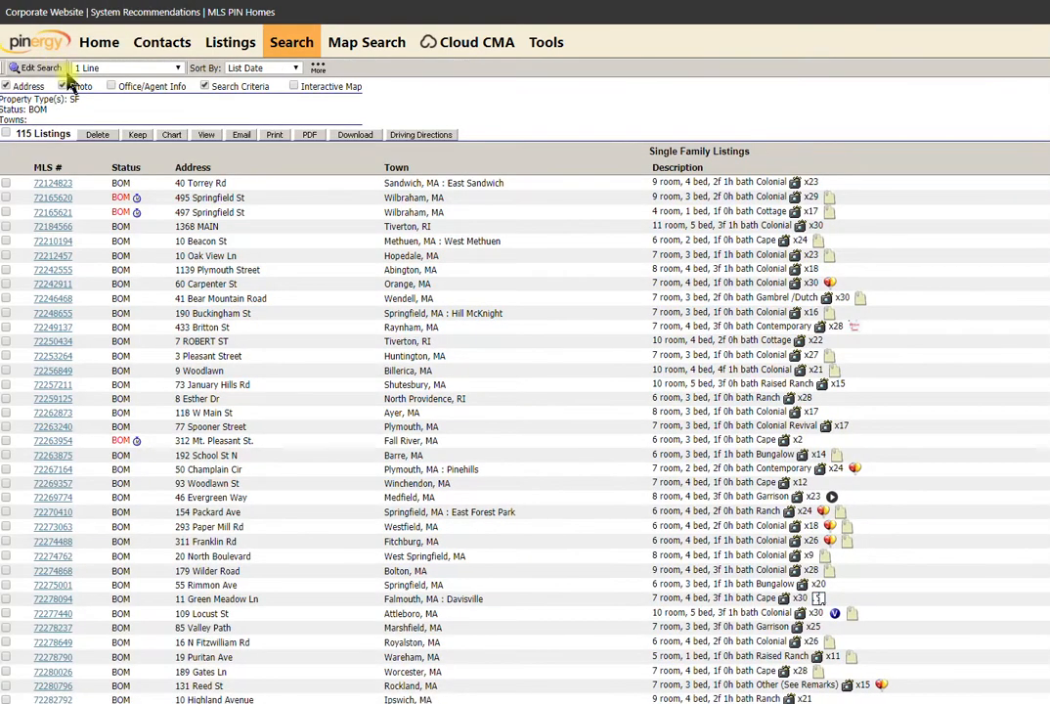
Select all 115 listings and open the CSV download form, dismissing the auction-listings alert.
click(7, 135)
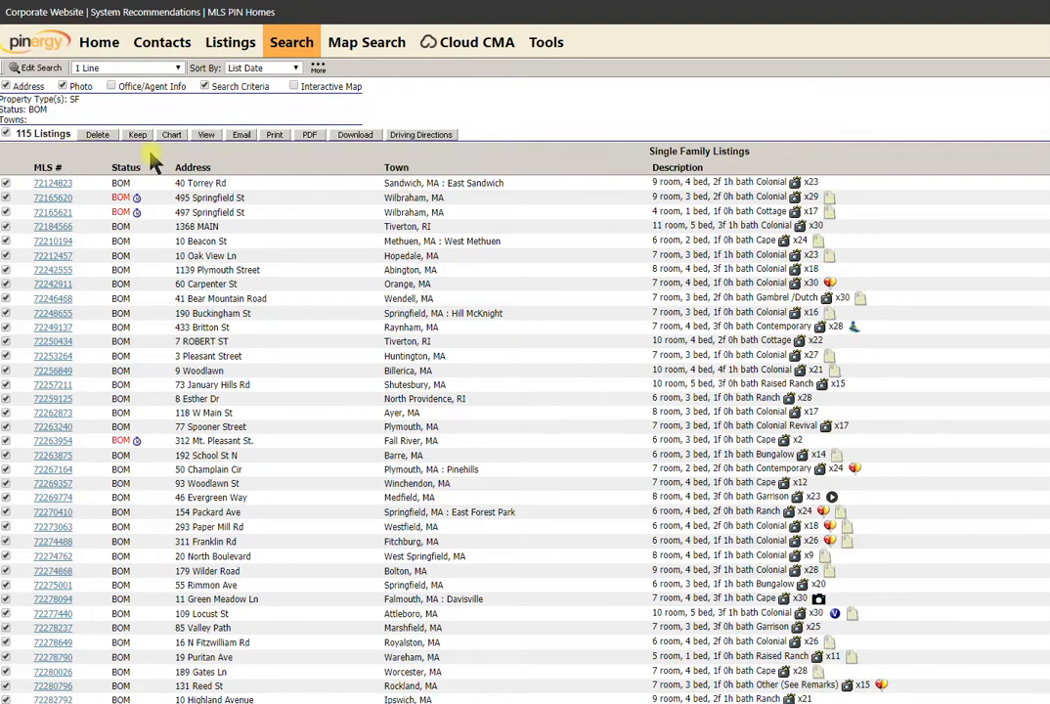
click(354, 134)
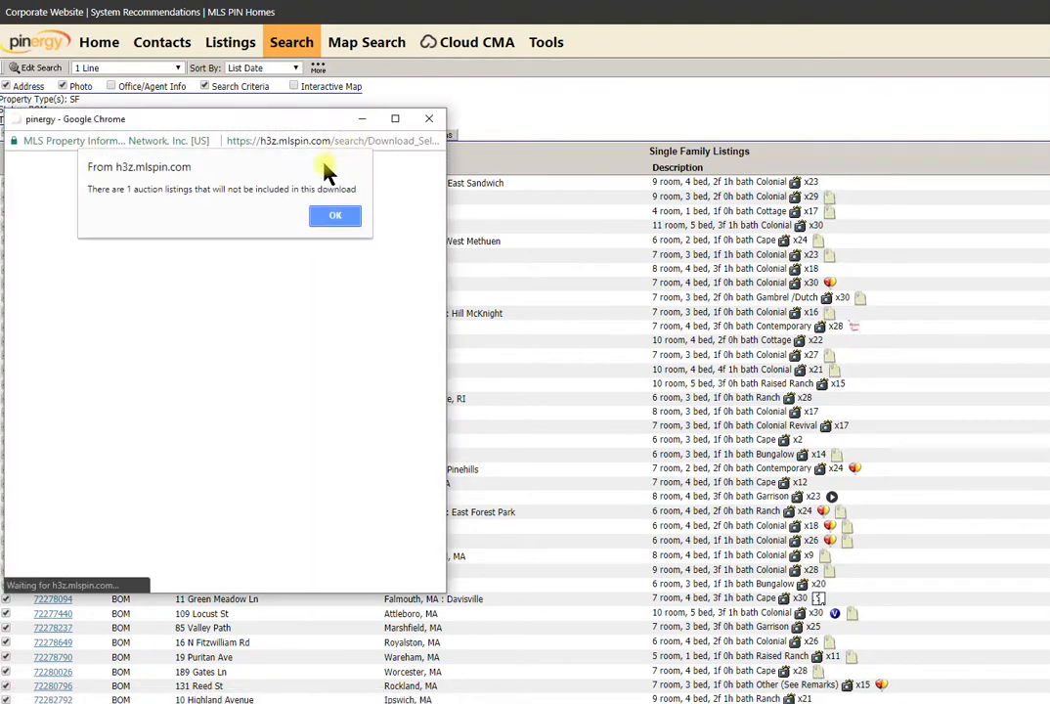
click(338, 215)
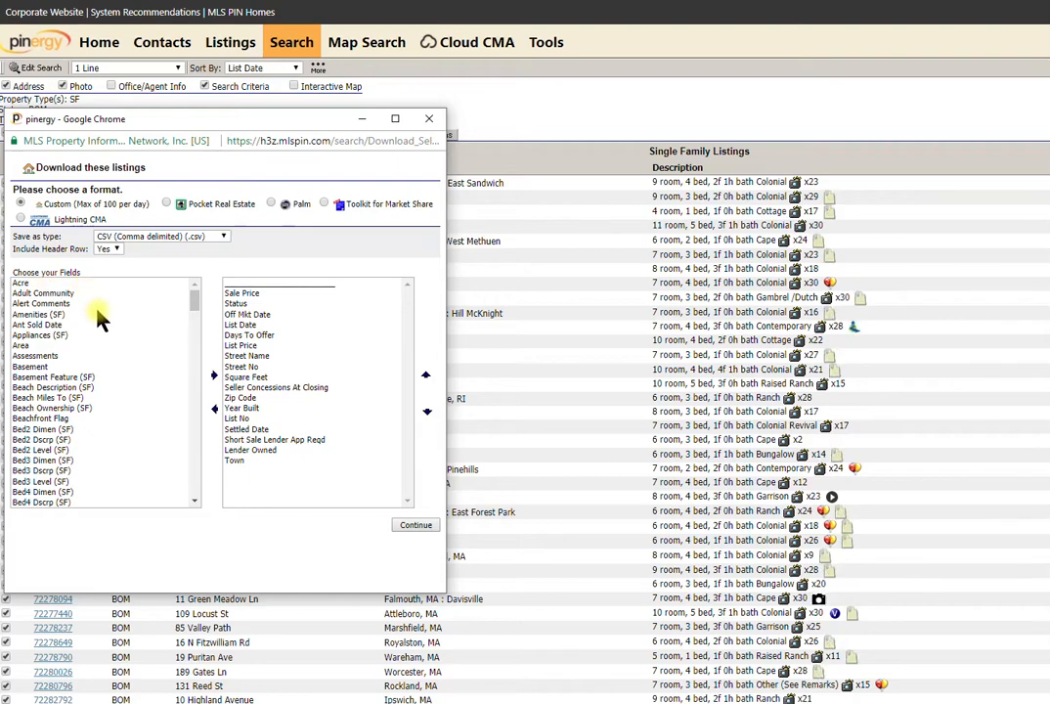
Select every field from Acre through Zoning in the Choose your Fields list.
click(20, 284)
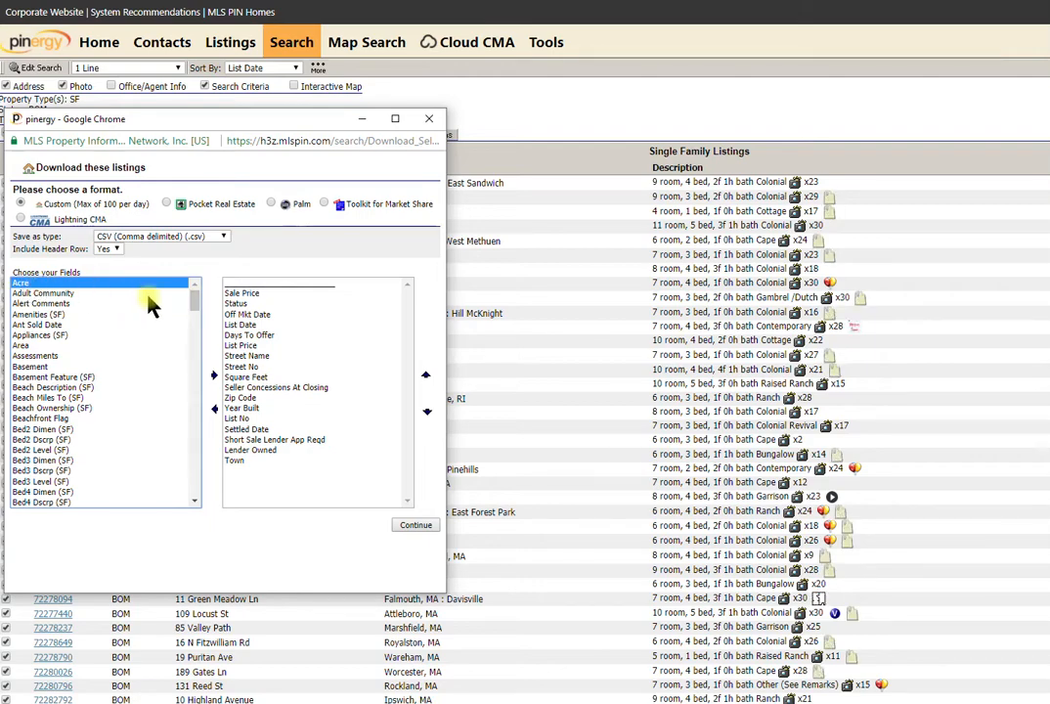
drag(196, 298, 204, 500)
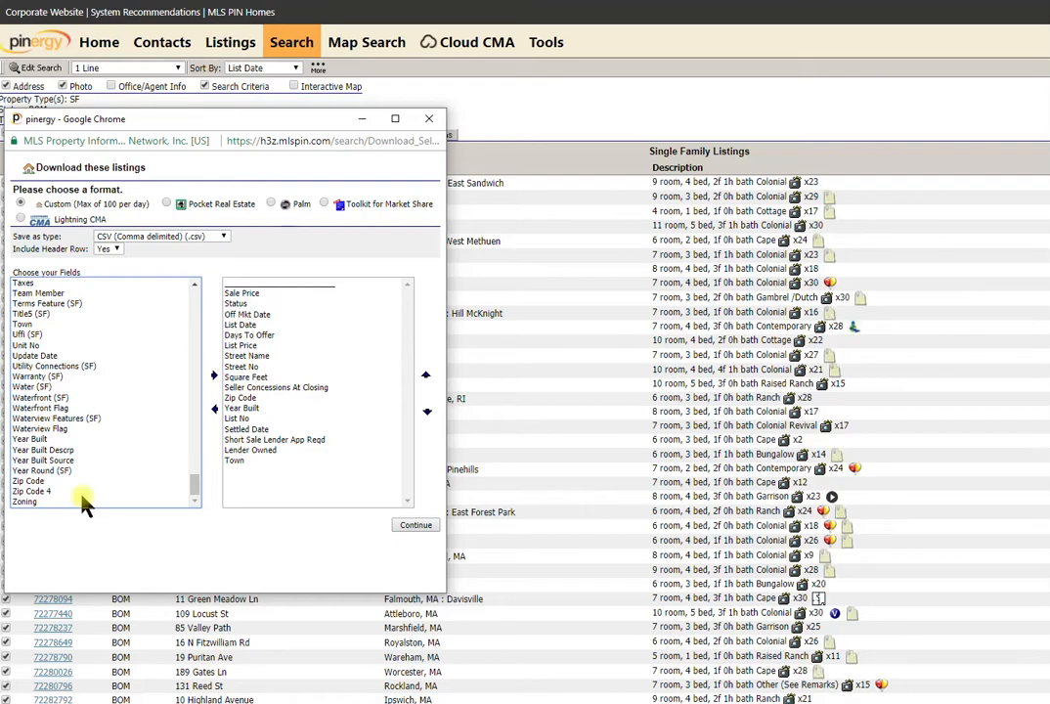
shift+click(30, 503)
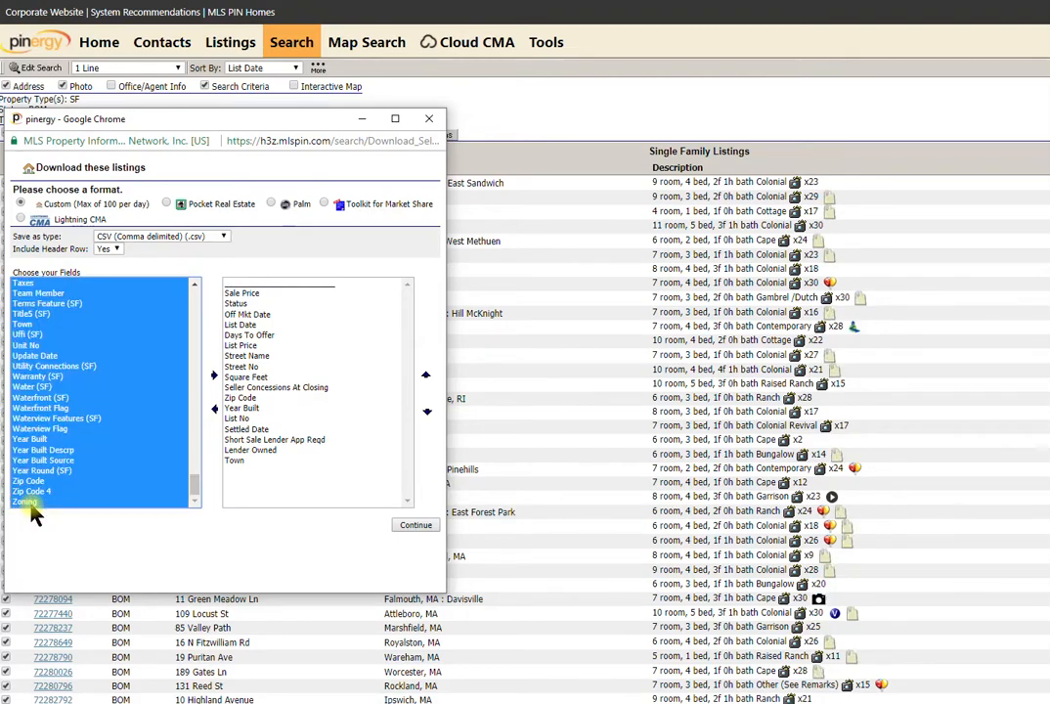
drag(193, 484, 193, 292)
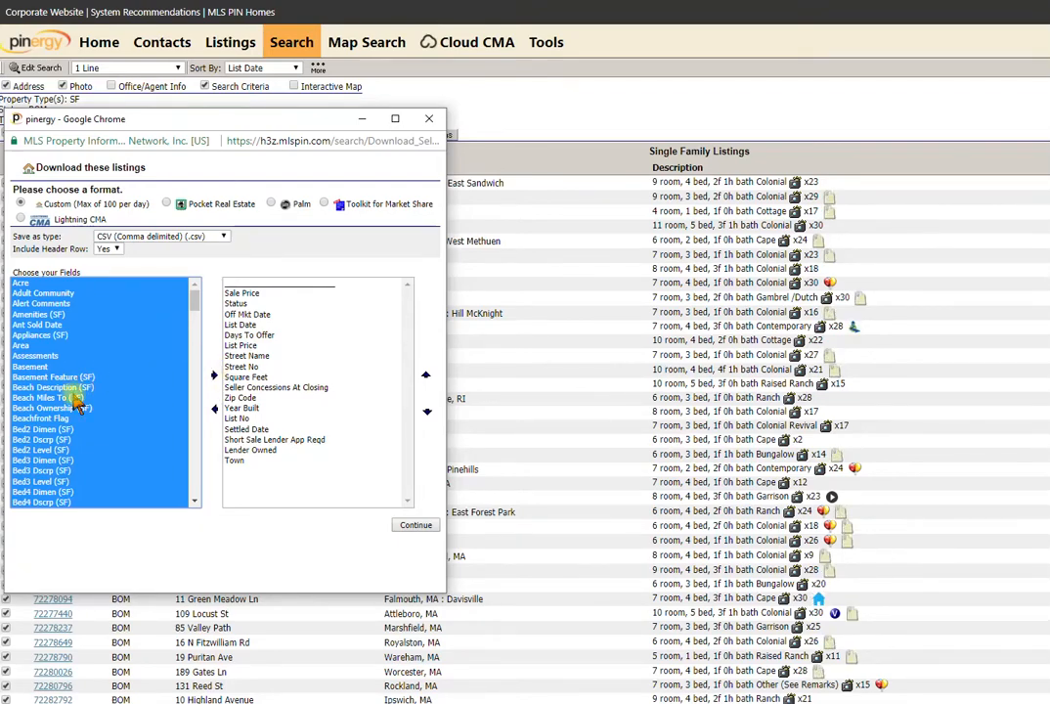
Add all selected fields, download export (9).csv, and close the download window.
click(215, 378)
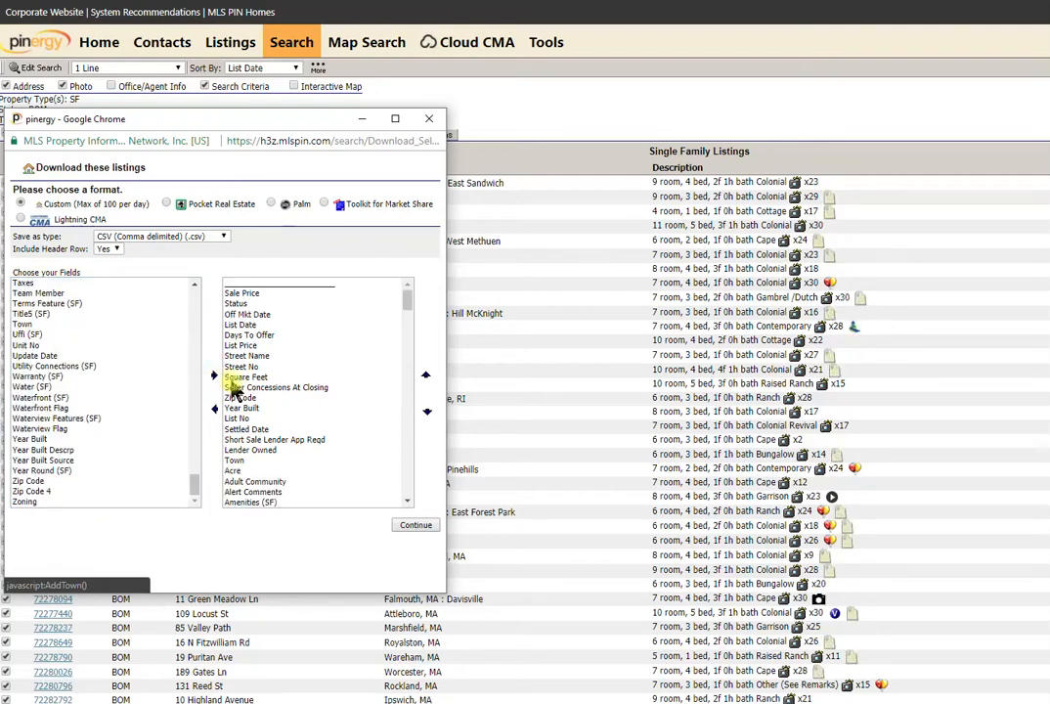
click(421, 528)
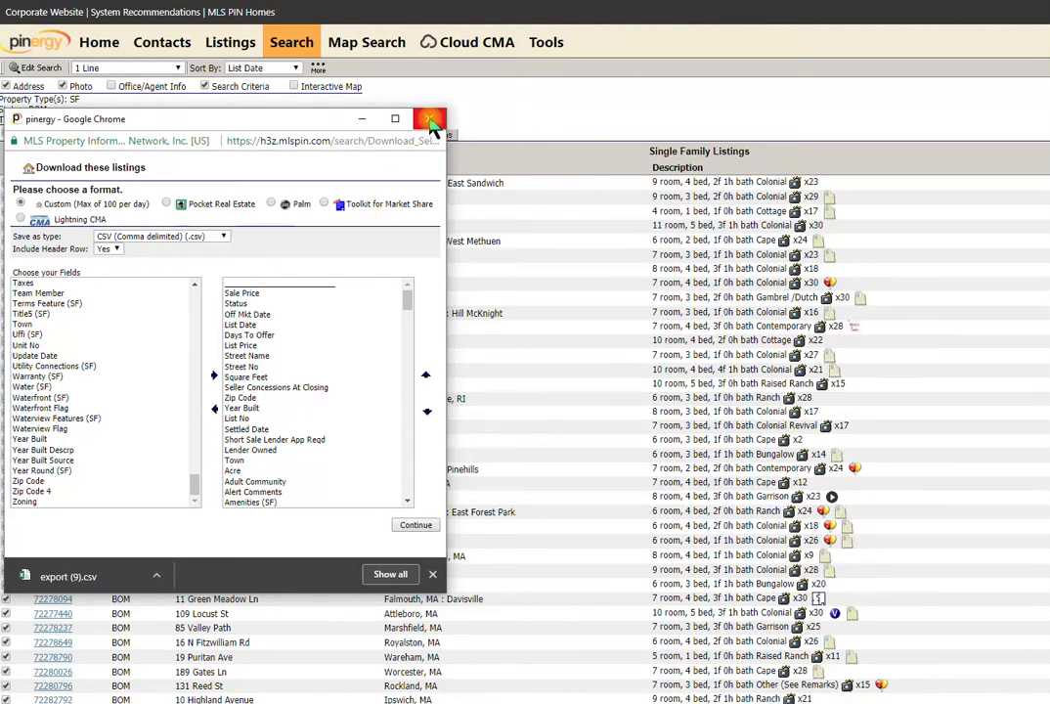
click(432, 122)
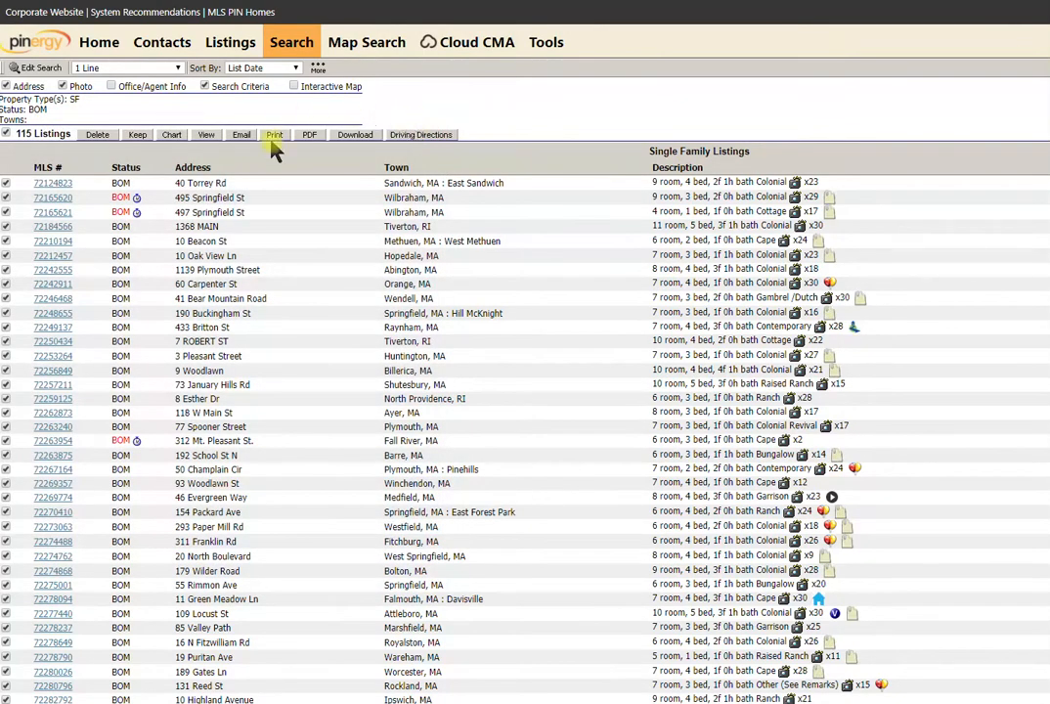
Search for Condominium (CC) listings with Back on Market status.
click(290, 54)
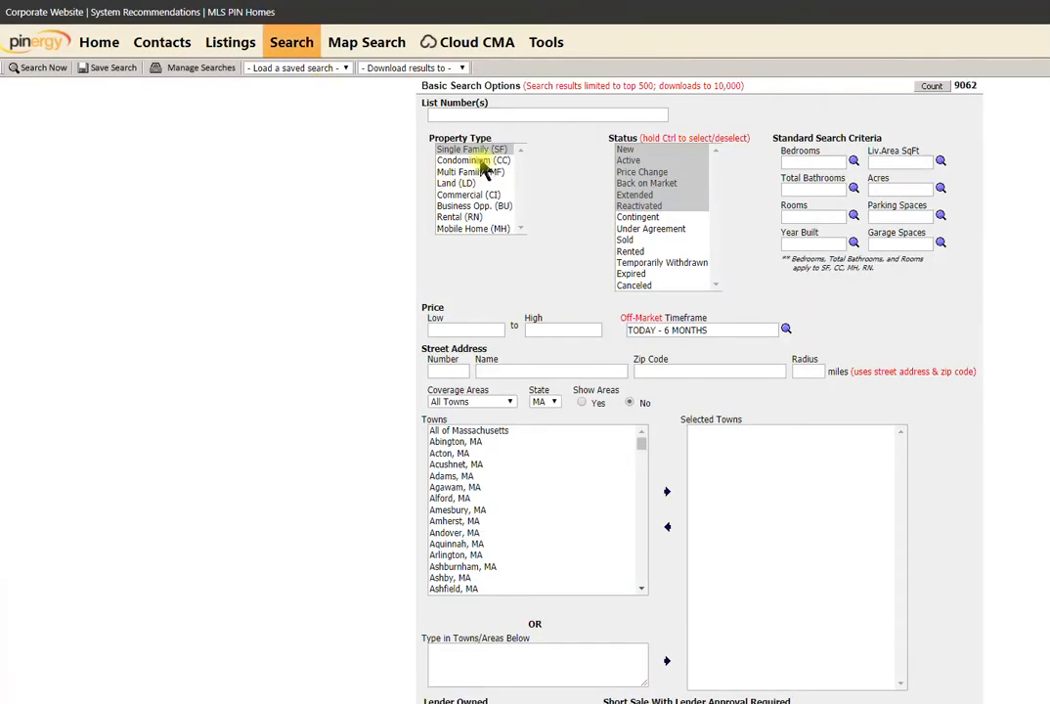
click(478, 162)
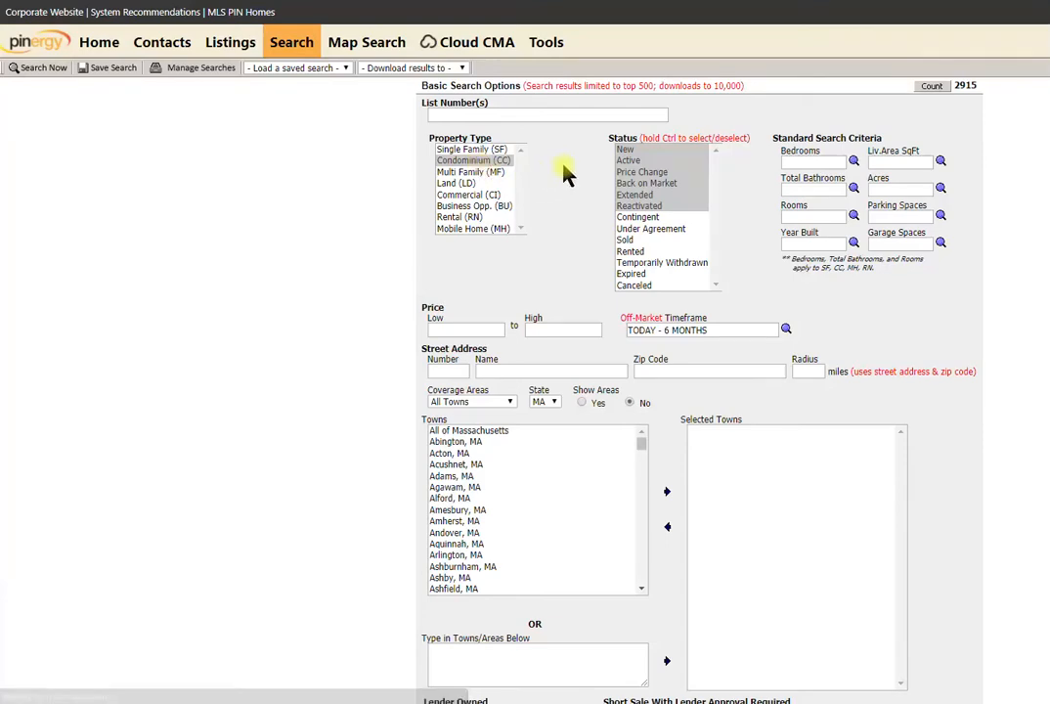
click(642, 184)
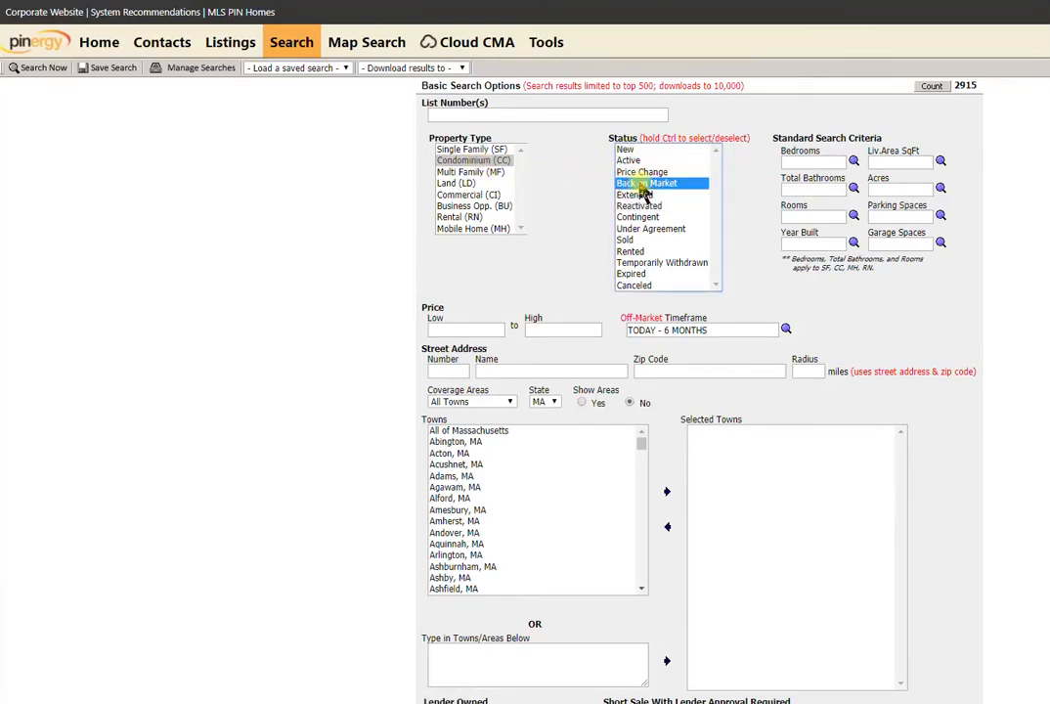
click(31, 71)
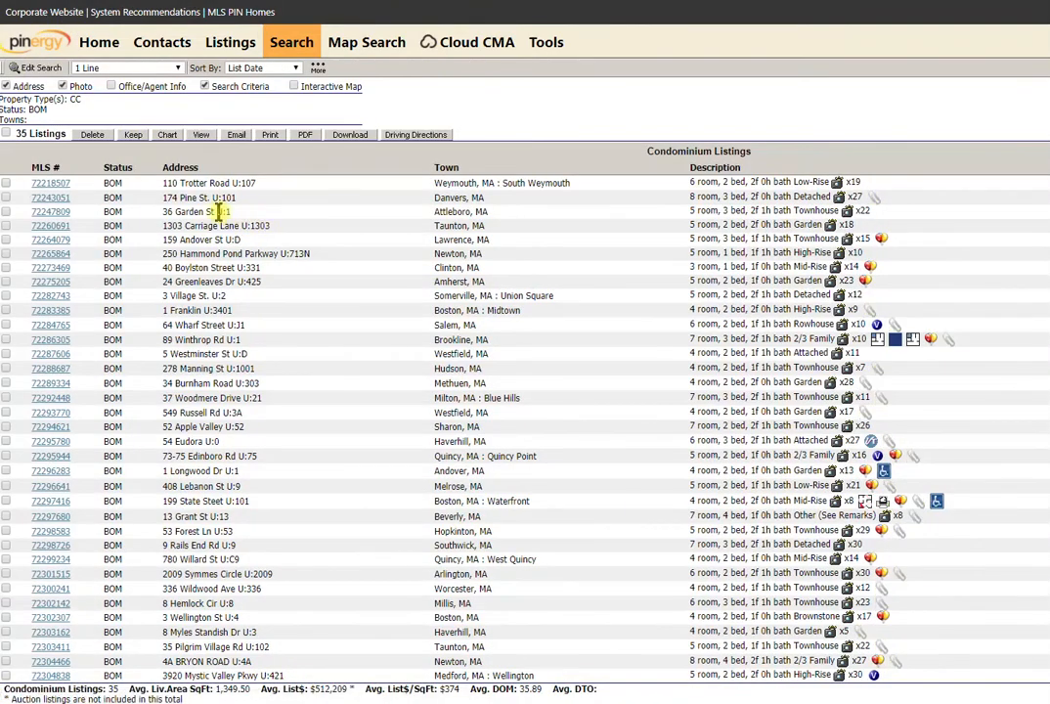
Select all 35 condominium listings for download and dismiss the auction-listings alert.
click(7, 135)
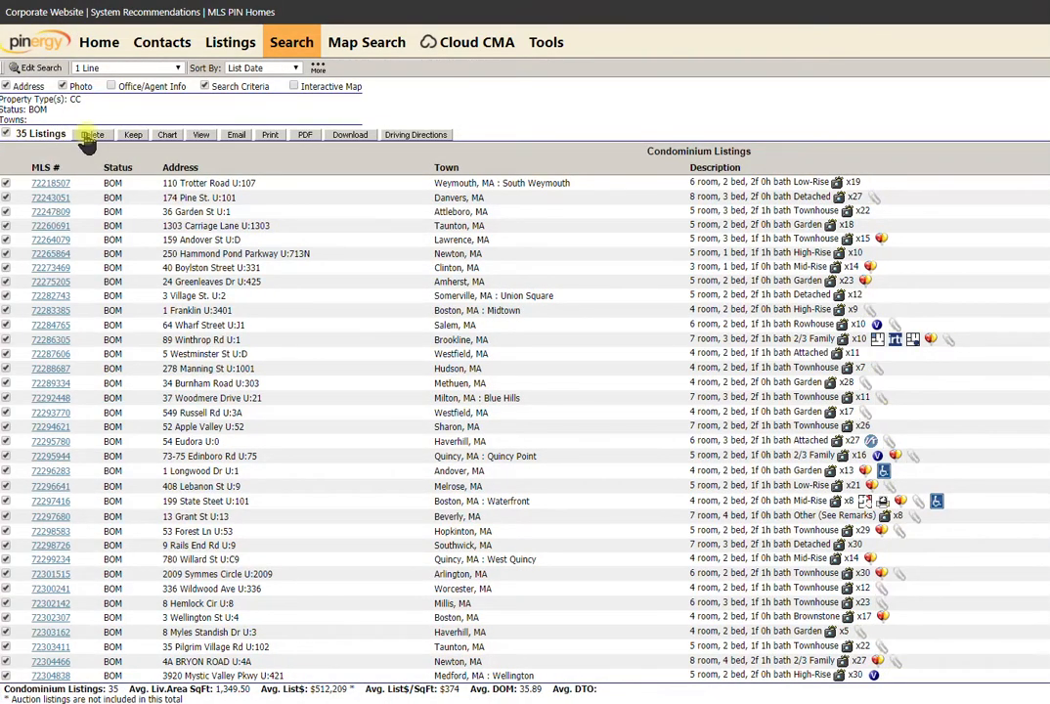
click(353, 142)
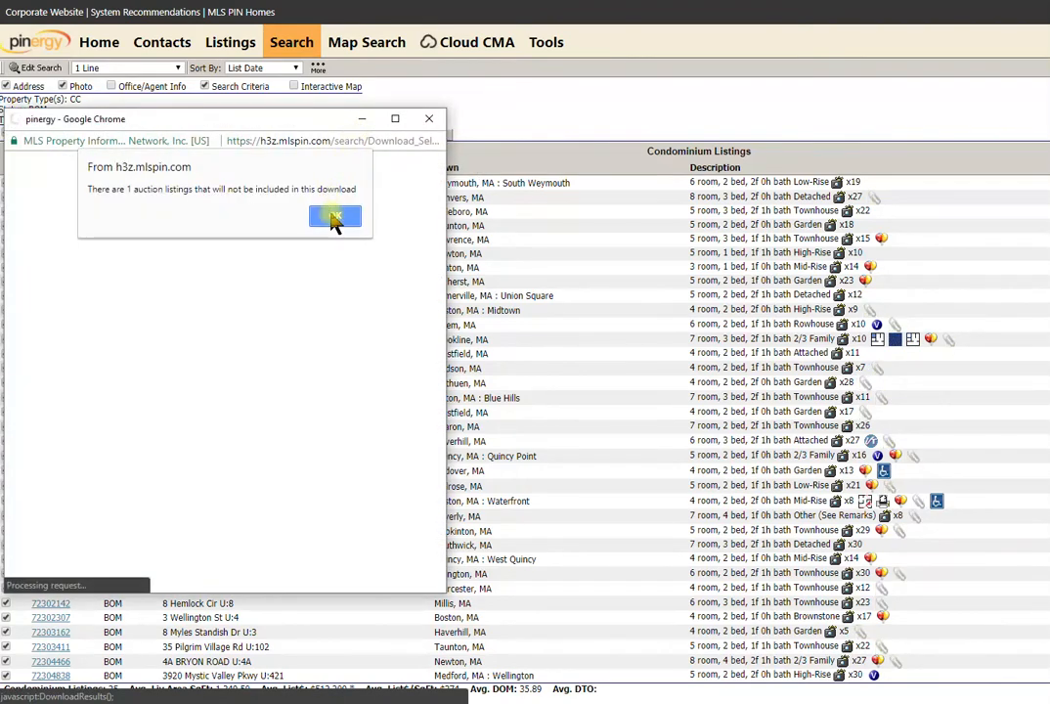
click(335, 216)
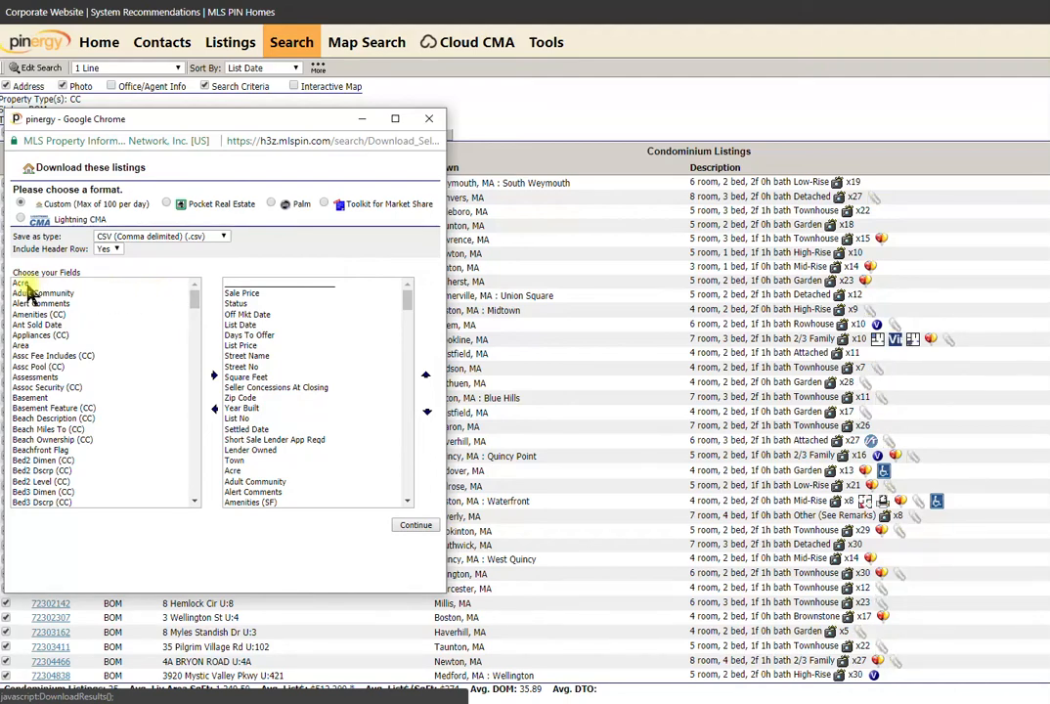
Select all fields from Acre through Zoning and add them to the export.
click(20, 283)
drag(200, 301, 195, 523)
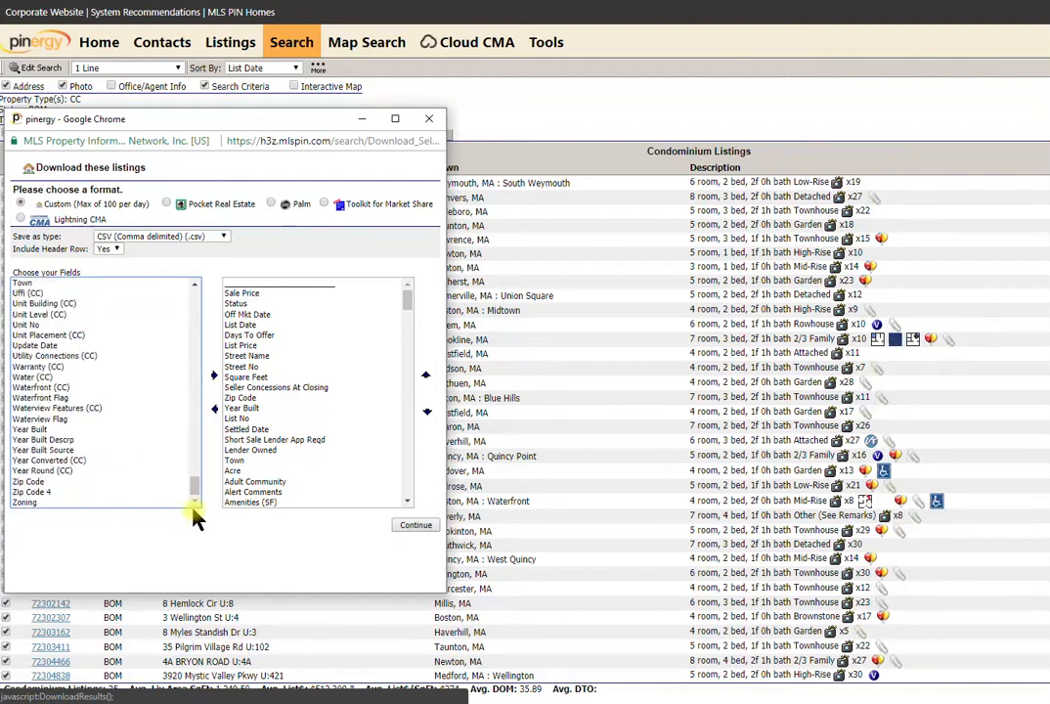
shift+click(34, 507)
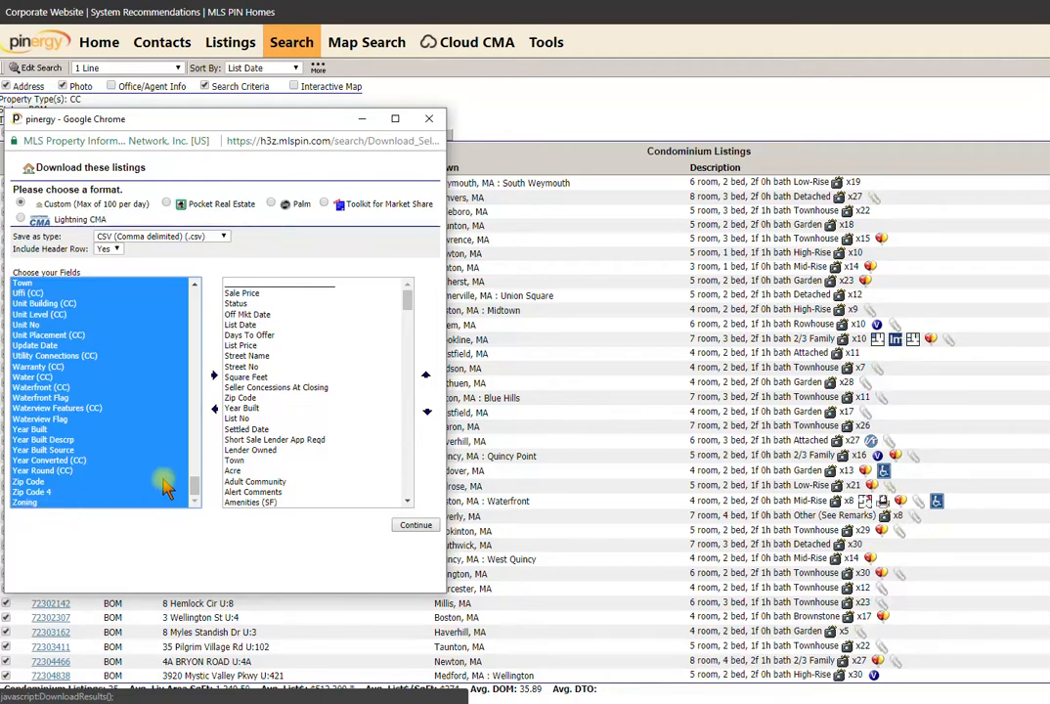
drag(195, 485, 197, 389)
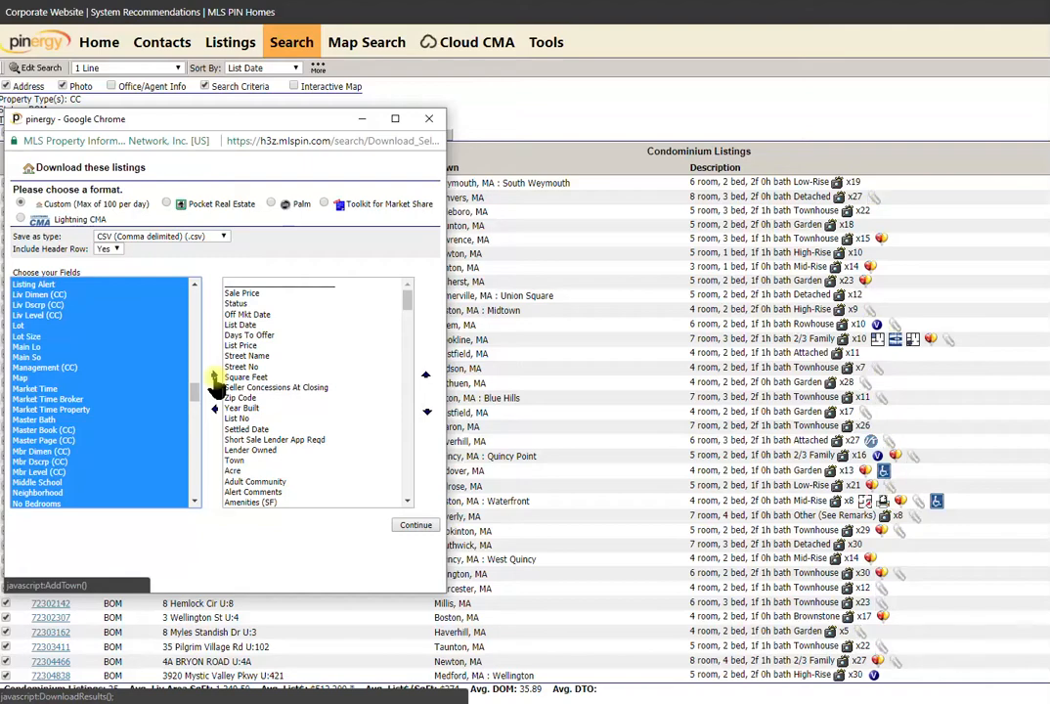
click(215, 379)
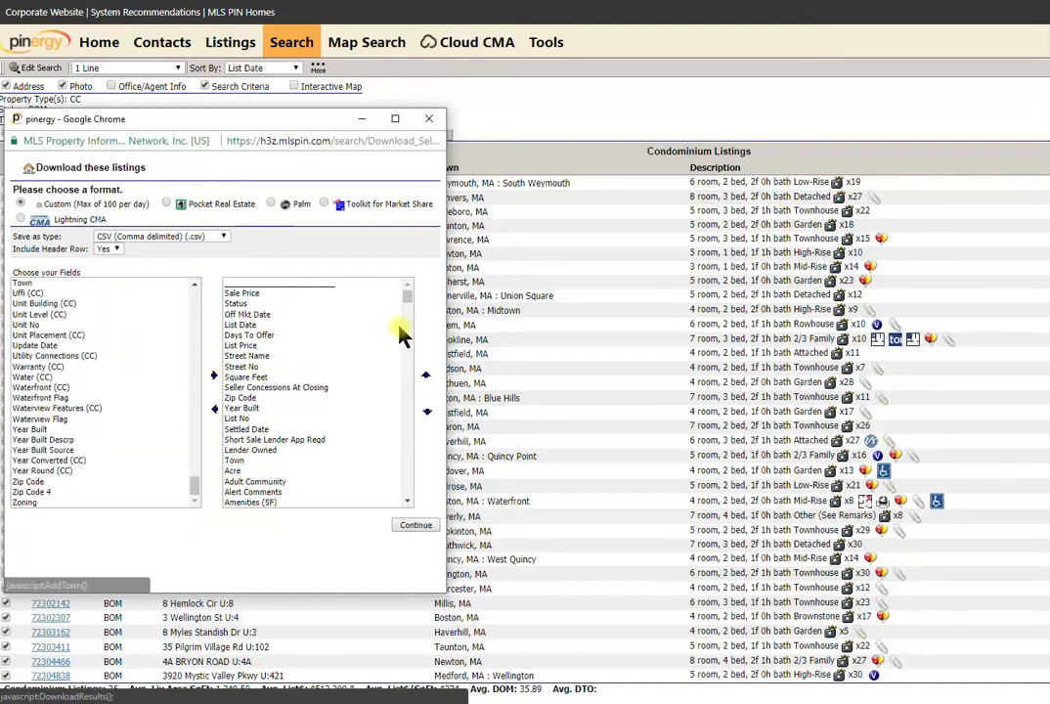
Download the condominium listings as export (10).csv and close the download window.
drag(409, 298, 405, 350)
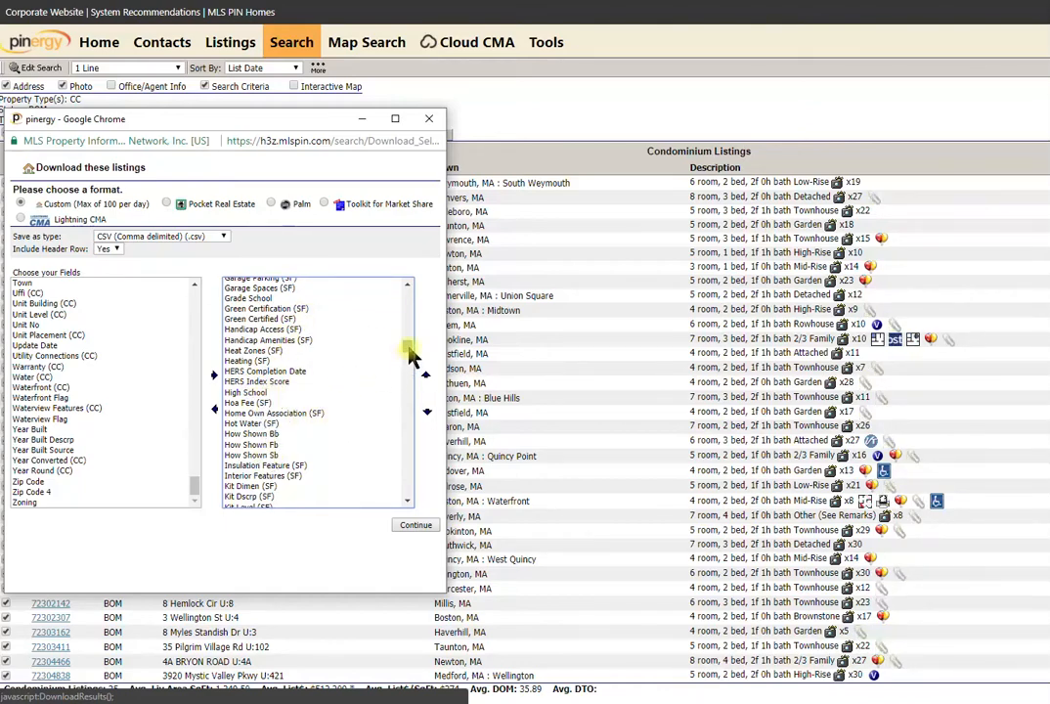
drag(409, 349, 403, 492)
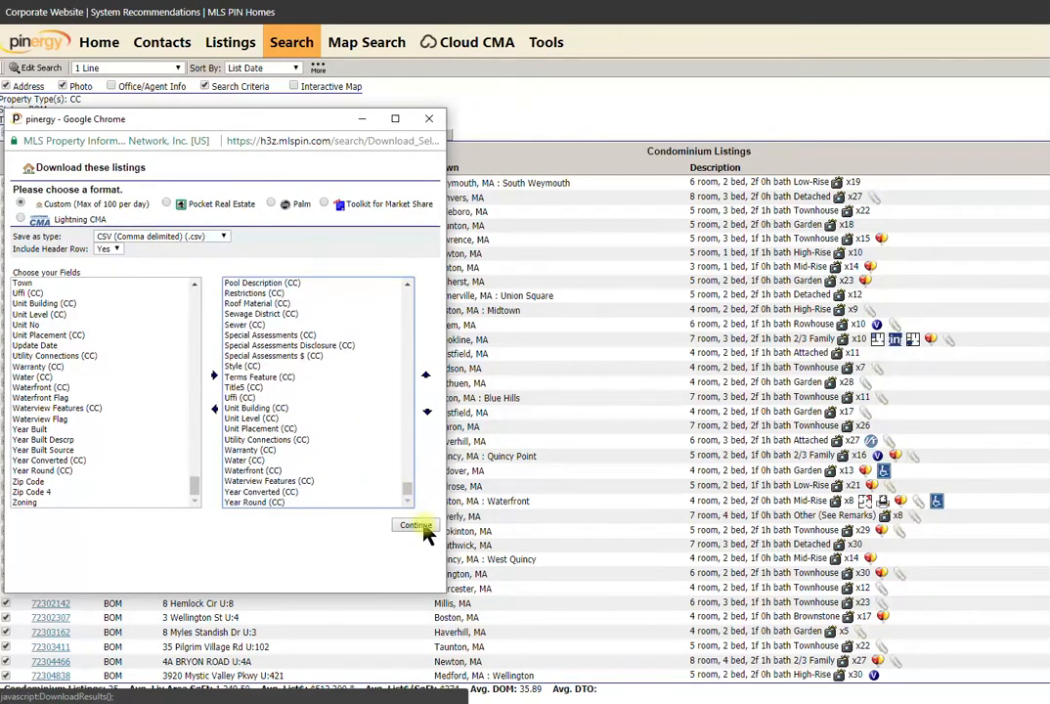
click(425, 531)
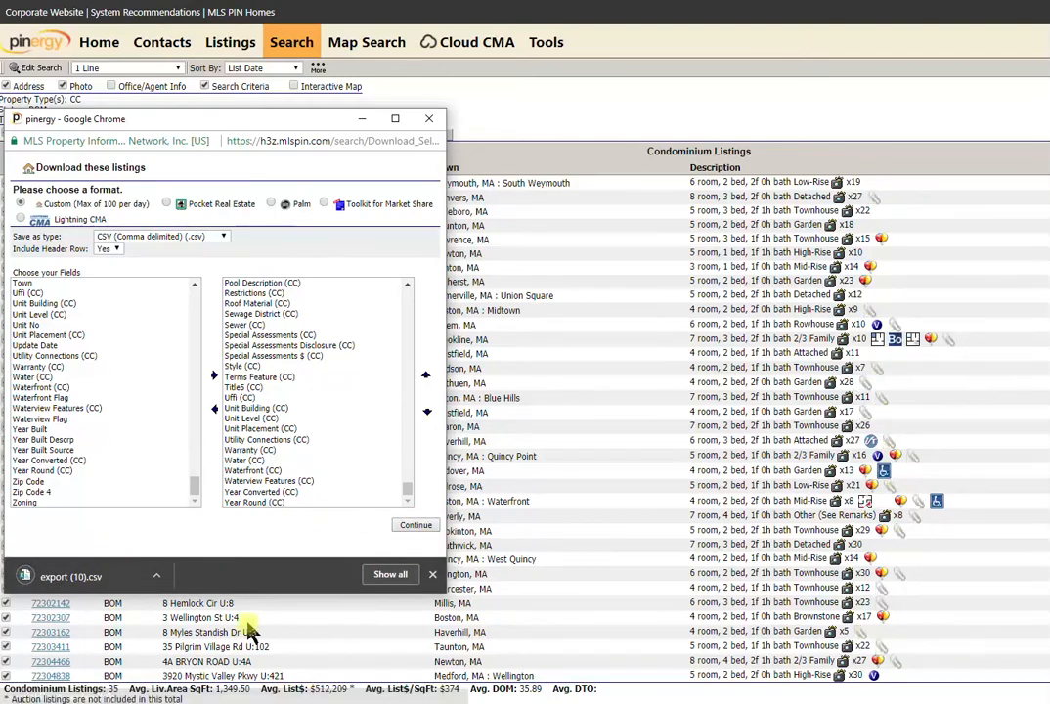
click(432, 575)
click(429, 118)
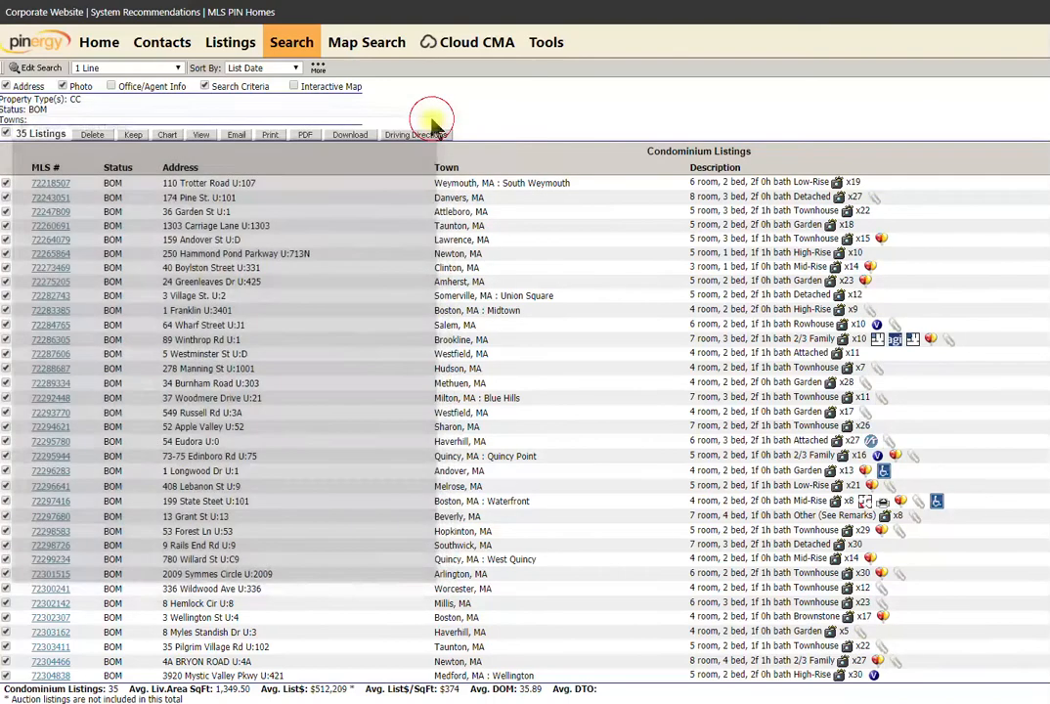
Search for Multi Family listings with Back on Market status, returning 21 results.
click(289, 45)
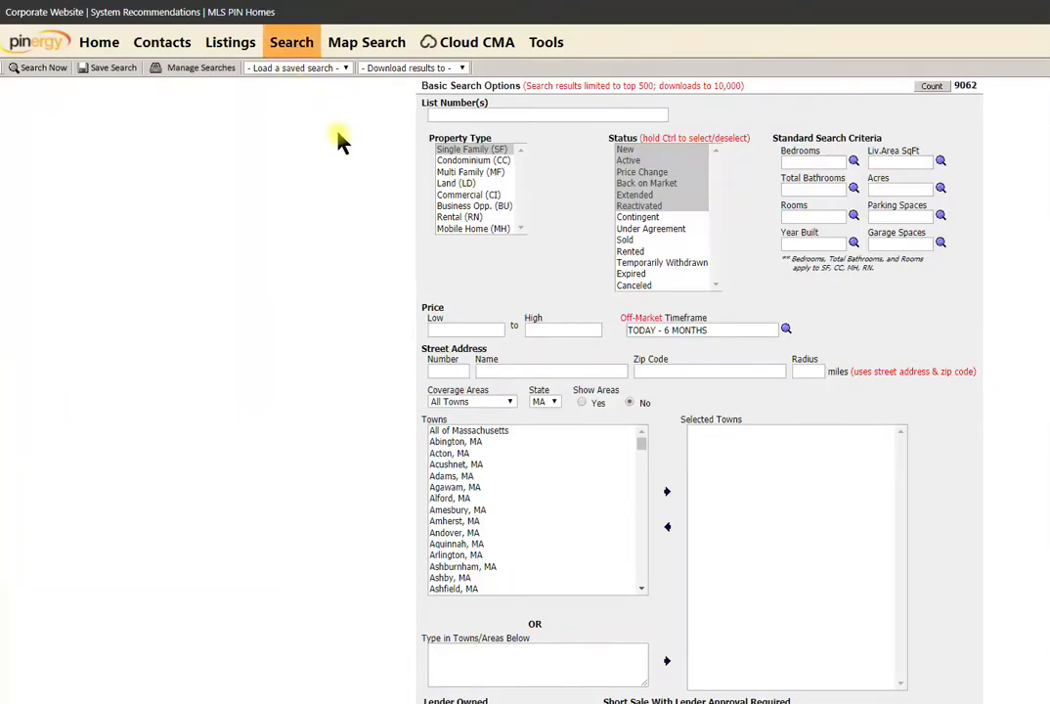
click(477, 172)
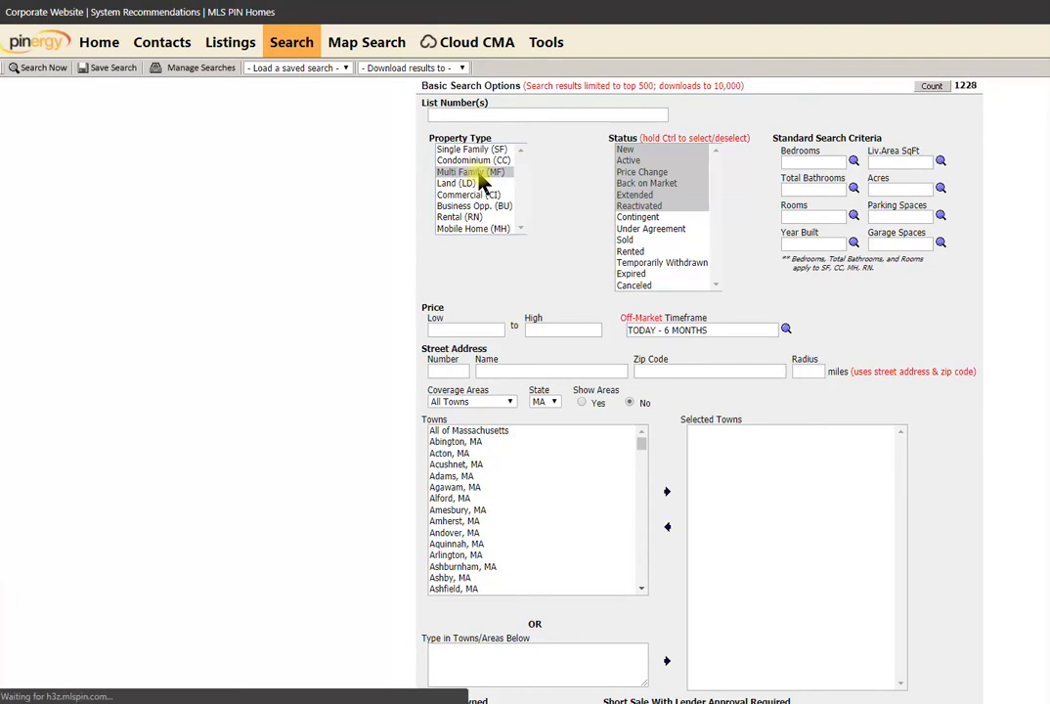
click(647, 185)
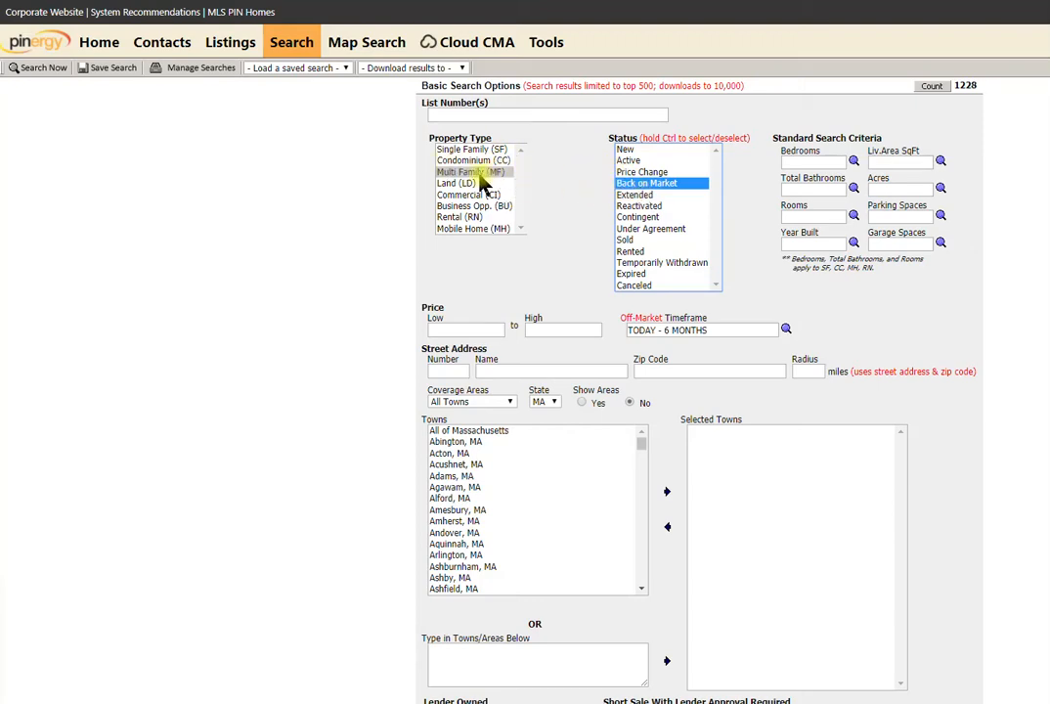
click(39, 69)
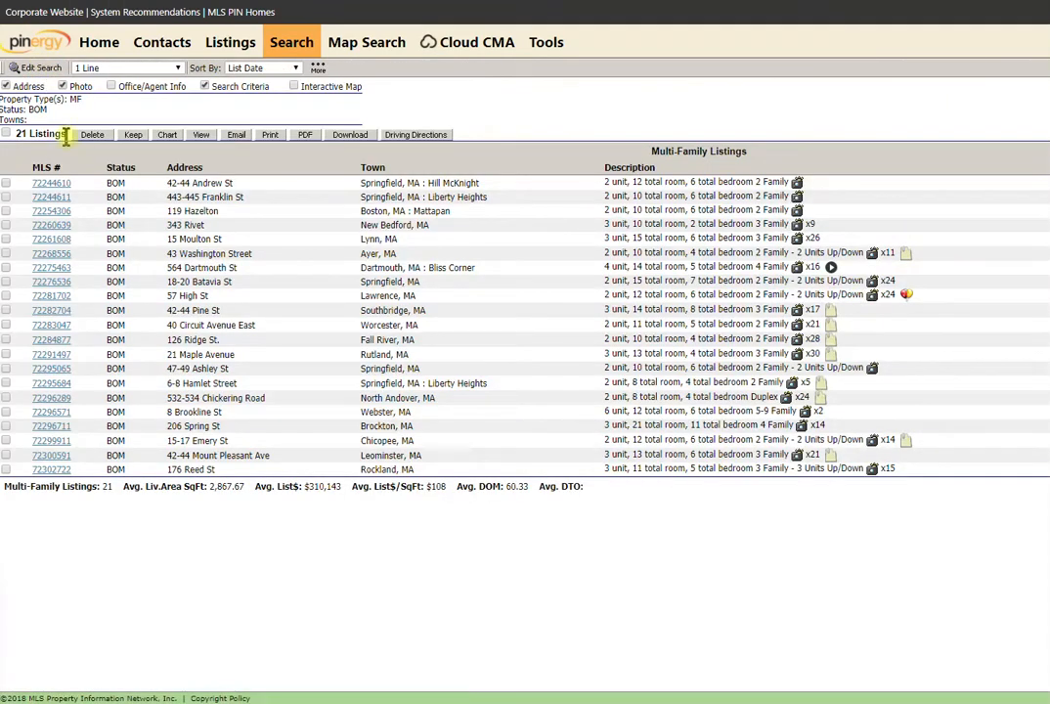
Check all 21 multi-family listings for download and add every field from Acre through Zoning.
click(6, 134)
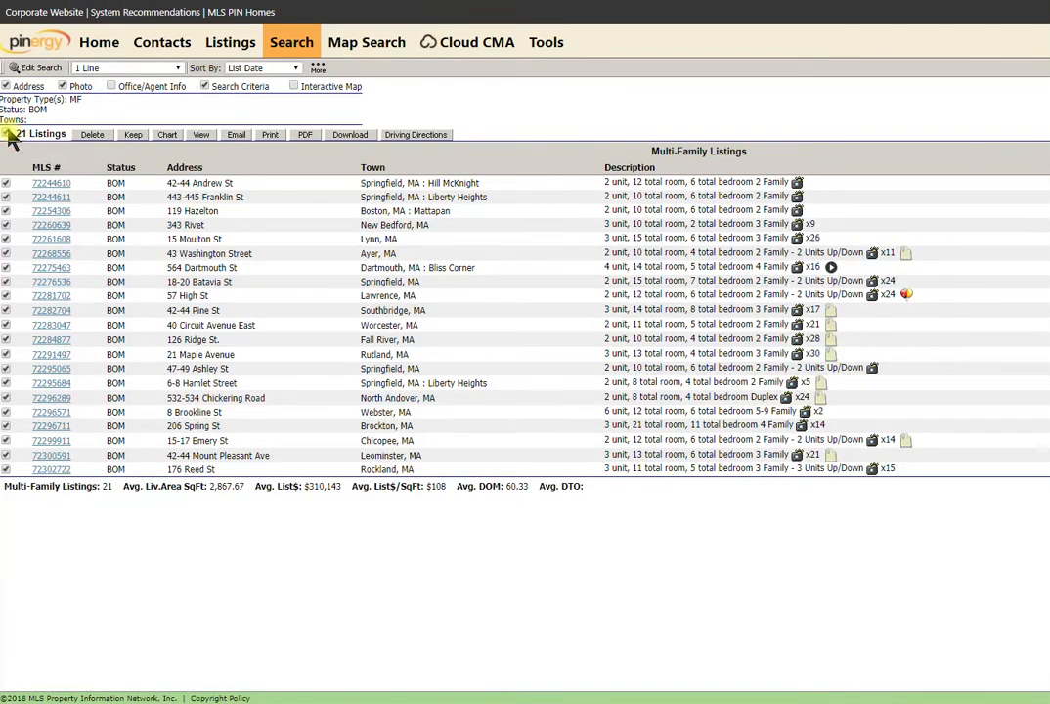
click(350, 135)
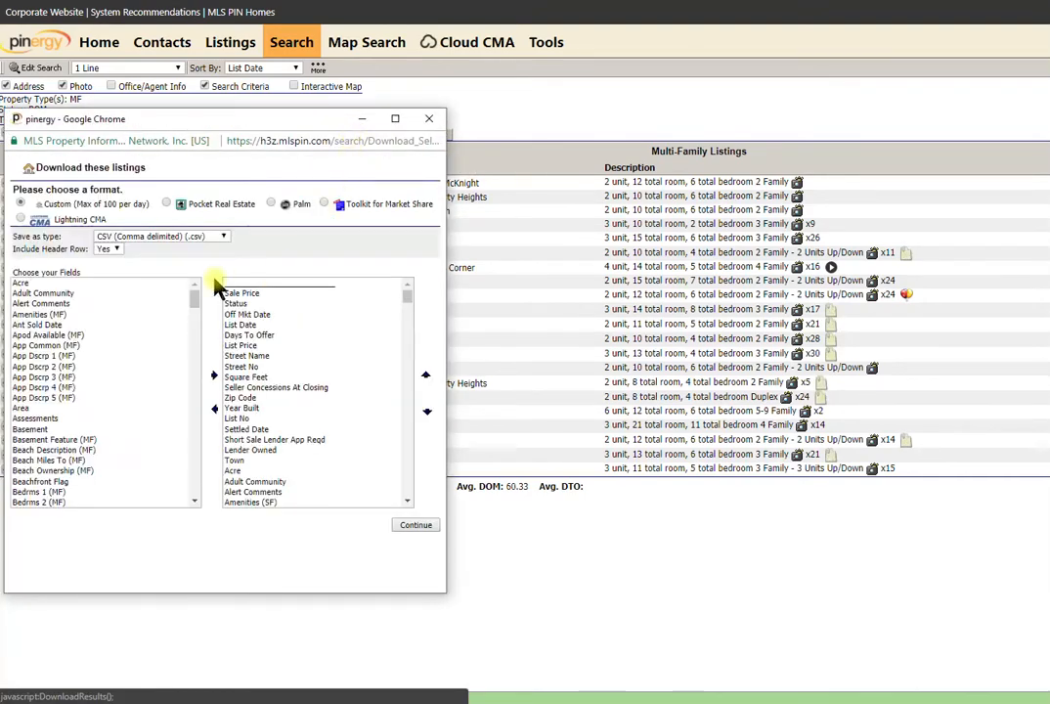
click(19, 284)
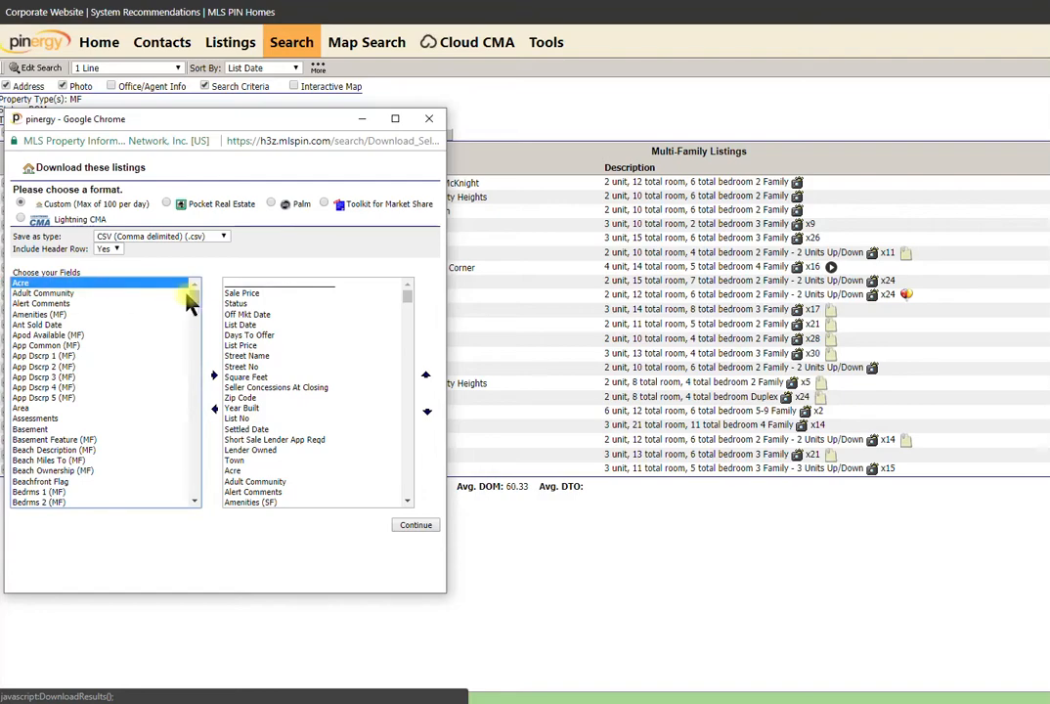
drag(195, 299, 198, 505)
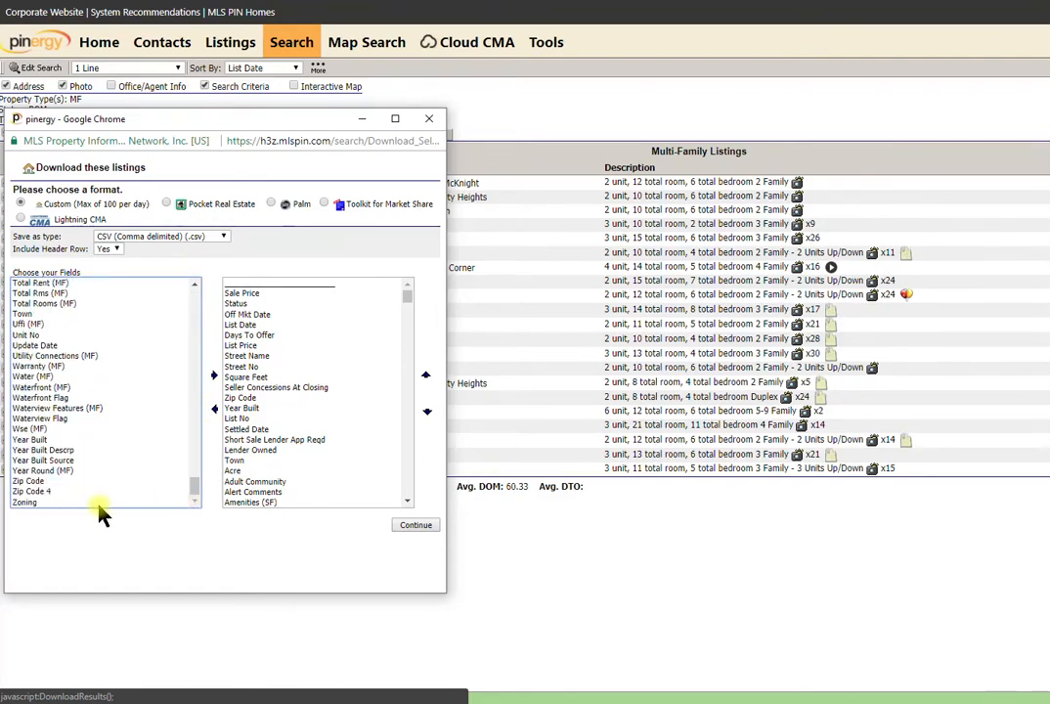
click(35, 504)
shift+click(24, 503)
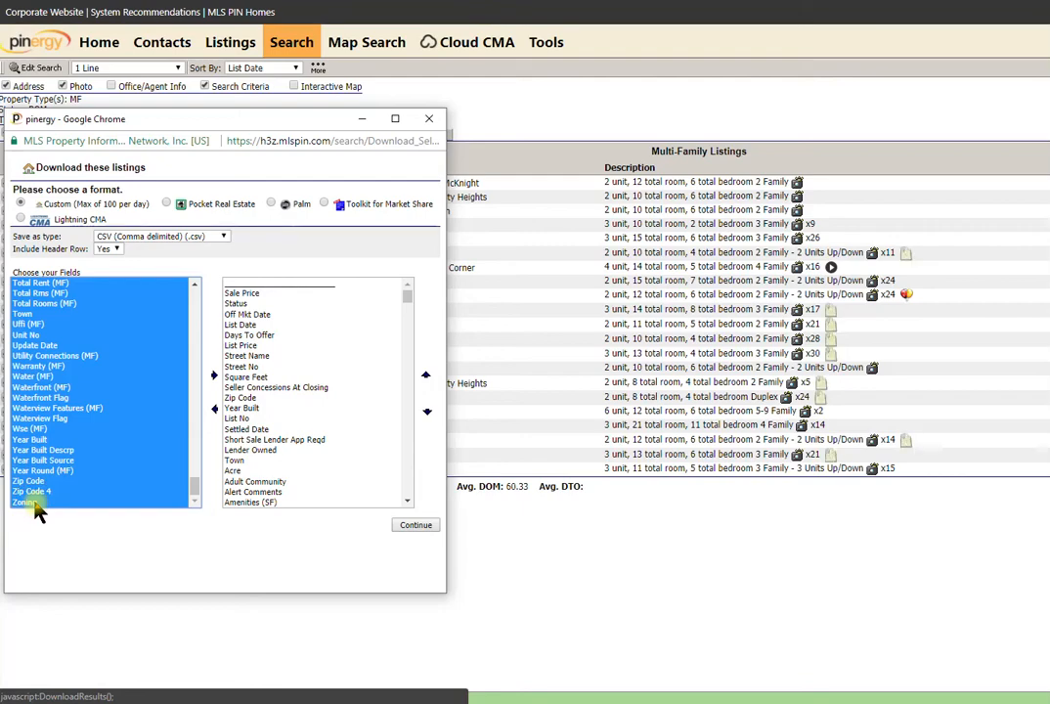
click(216, 379)
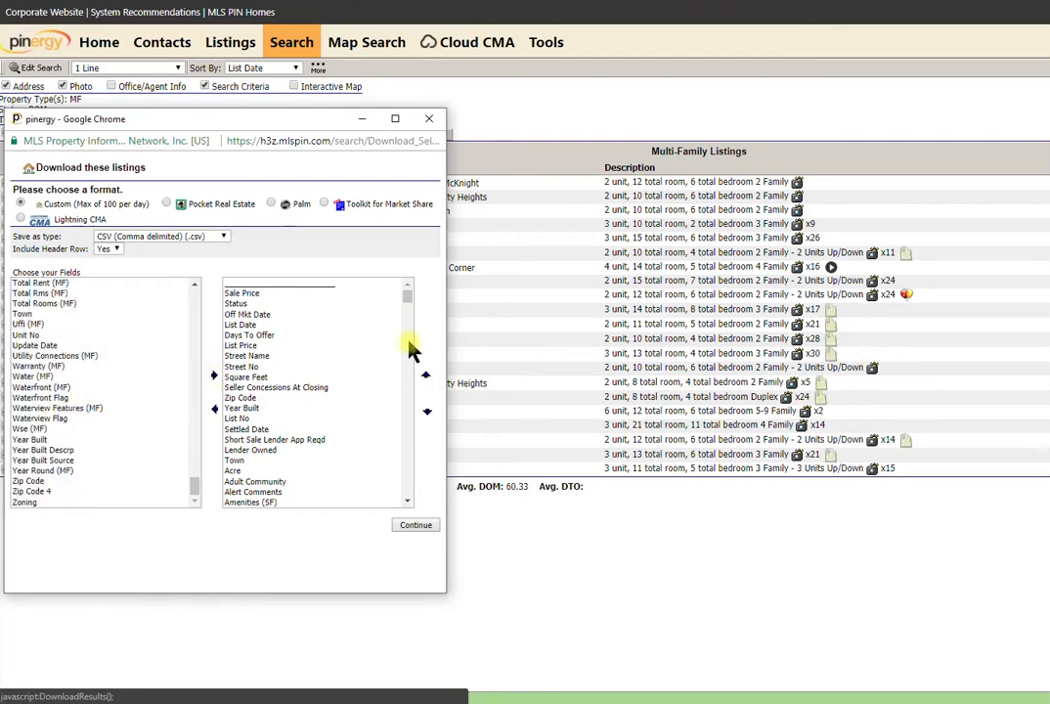
Download the multi-family listings as export (11).csv and close the download window.
drag(407, 295, 397, 479)
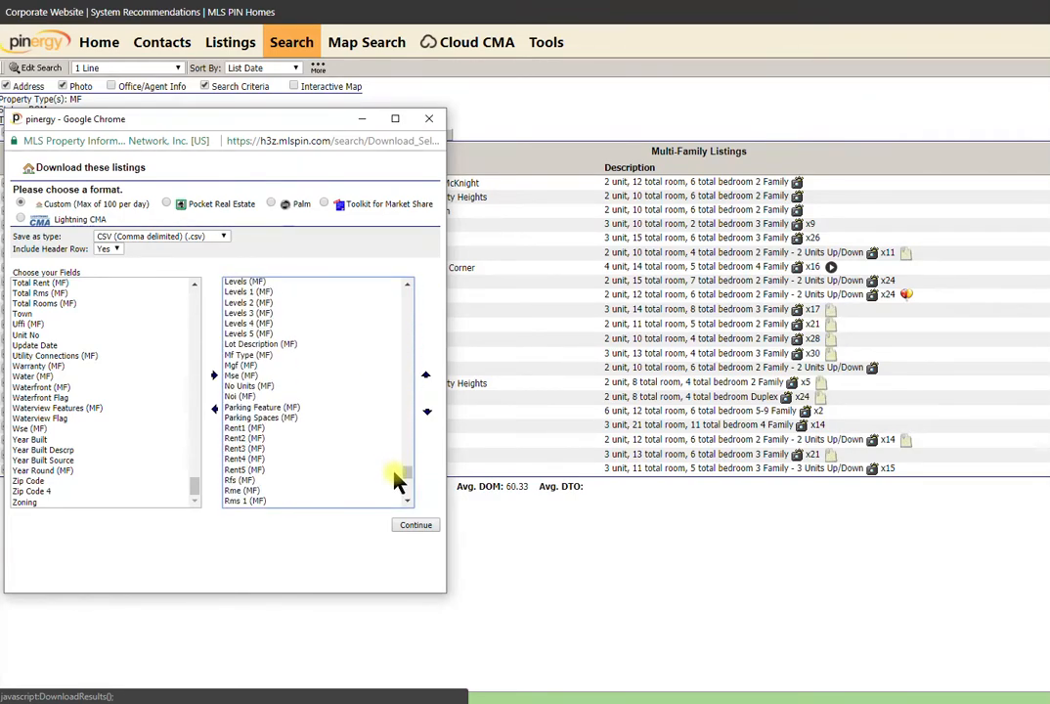
click(415, 526)
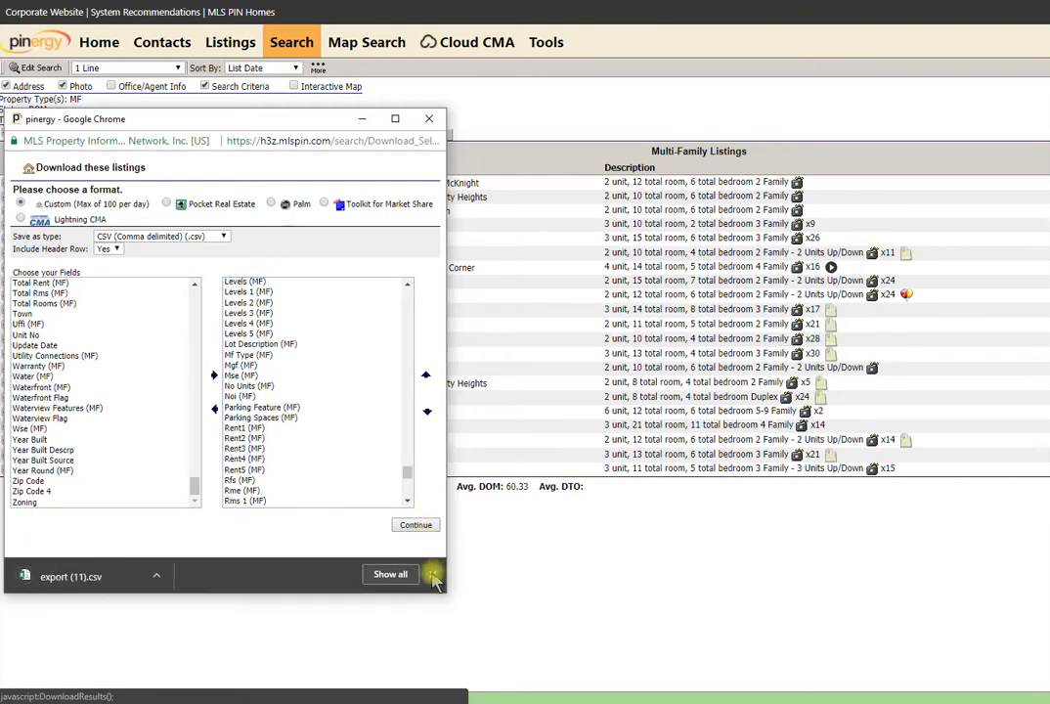
click(433, 576)
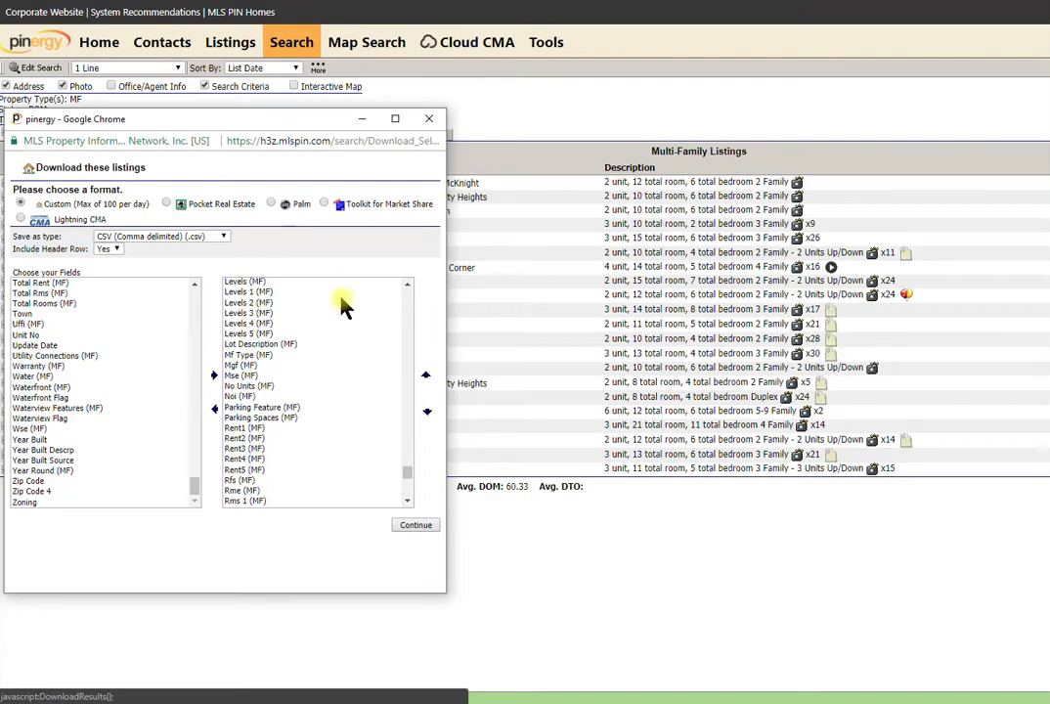
click(433, 118)
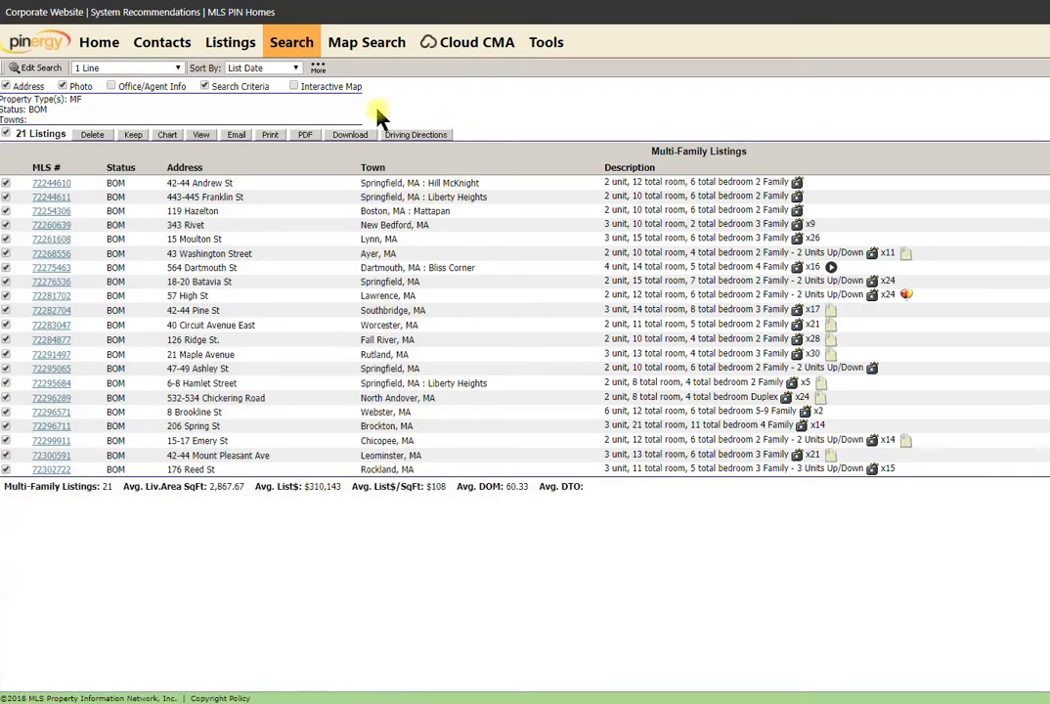
Search for Rental (RN) listings with Back on Market status, returning 28 results.
click(300, 47)
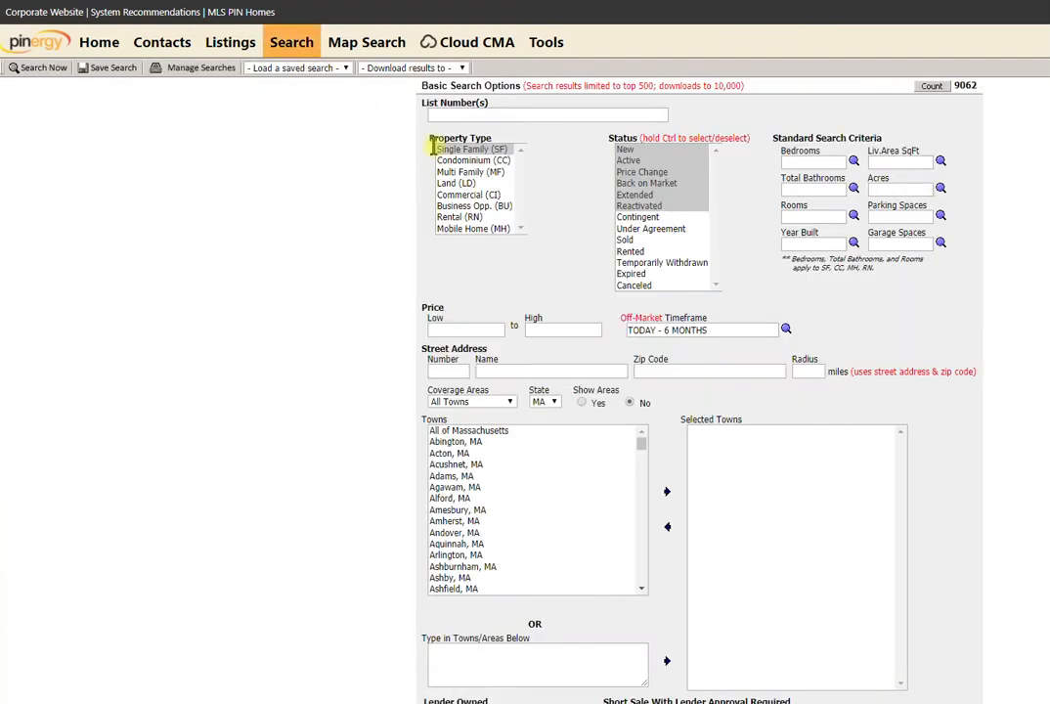
click(464, 217)
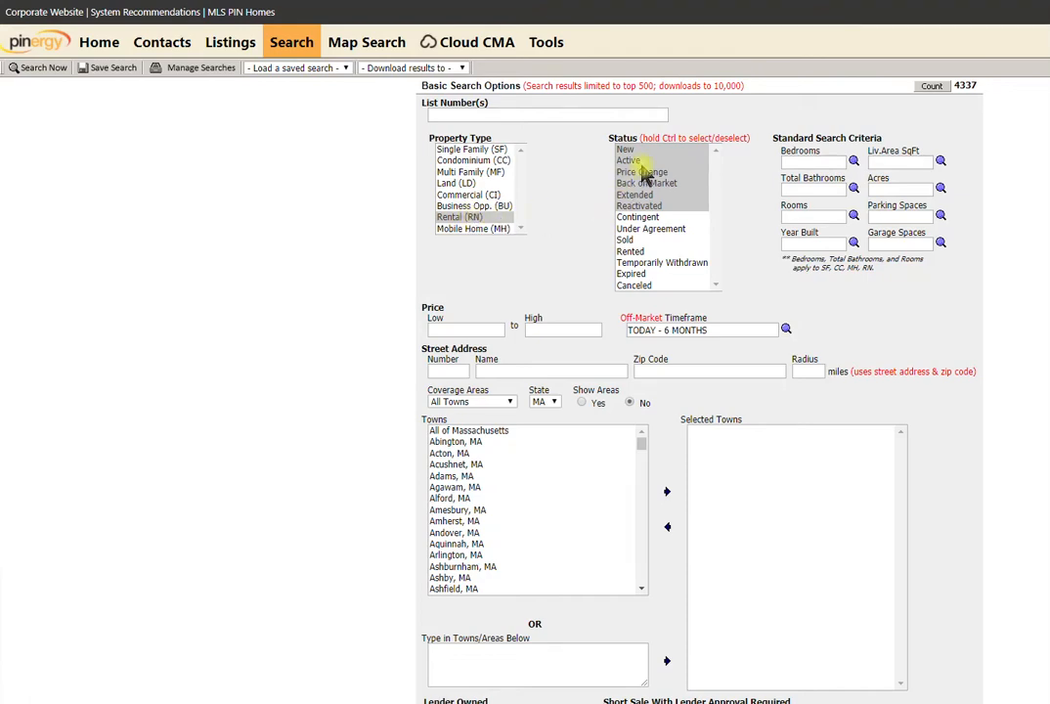
click(648, 184)
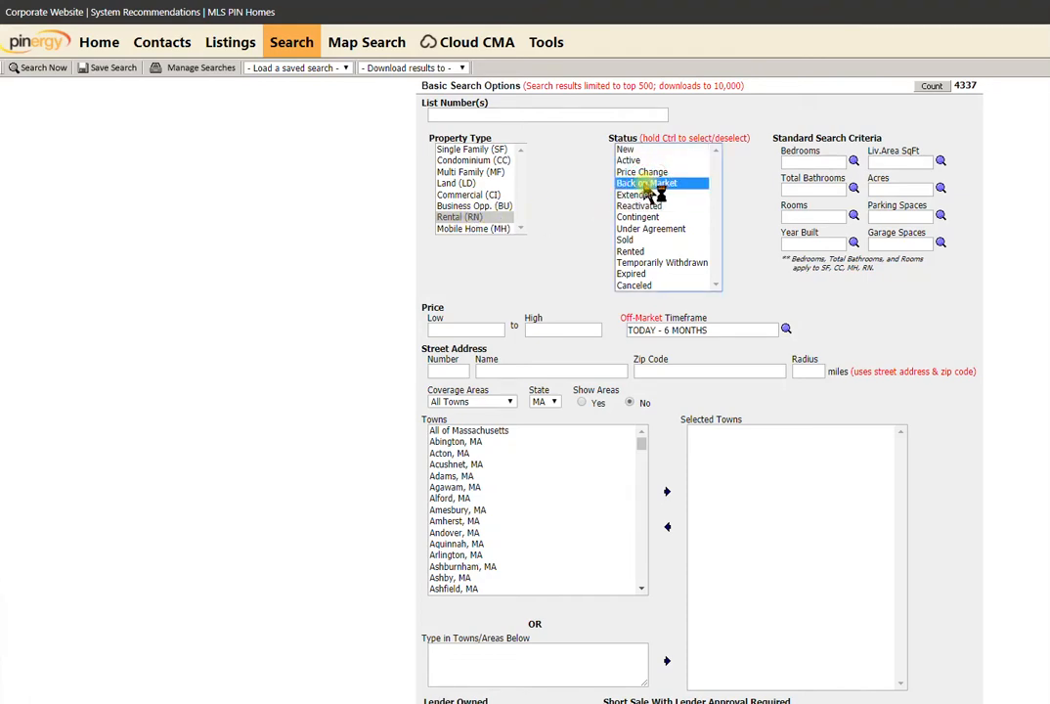
click(32, 71)
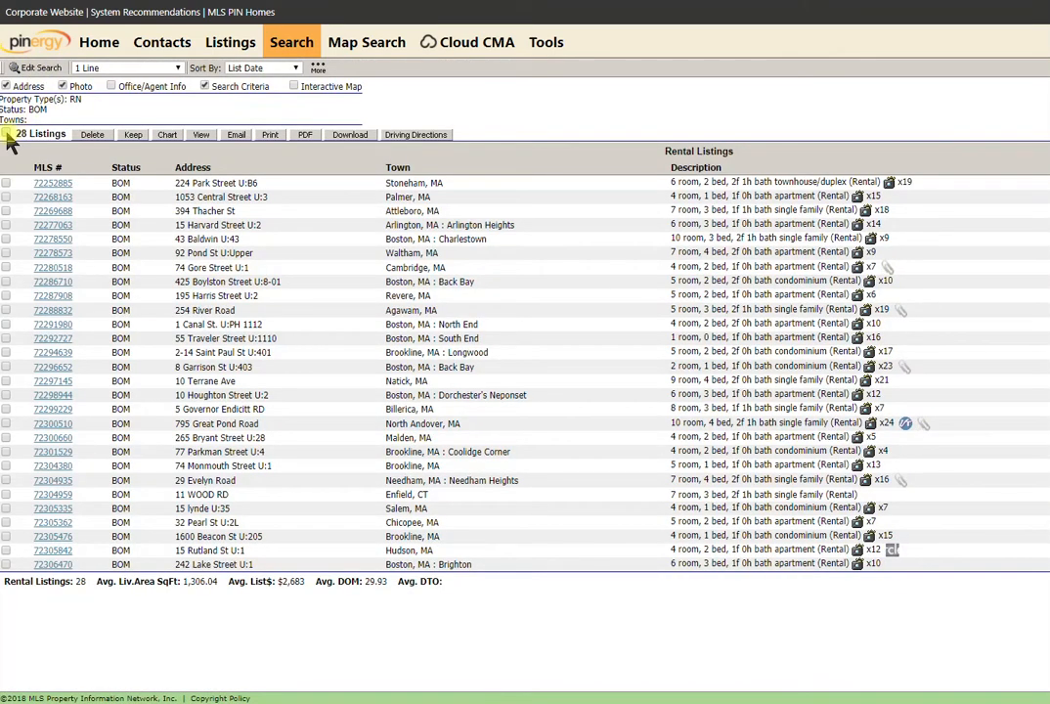
Check all 28 rental listings for download and add every field from Acre through Zoning.
click(6, 135)
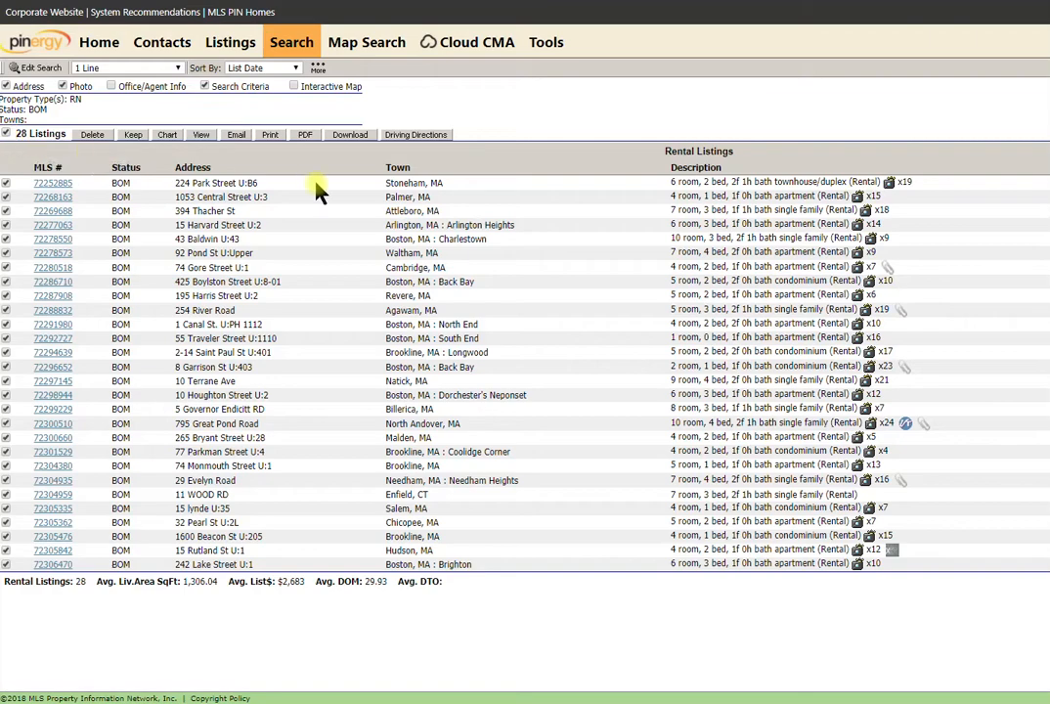
click(350, 136)
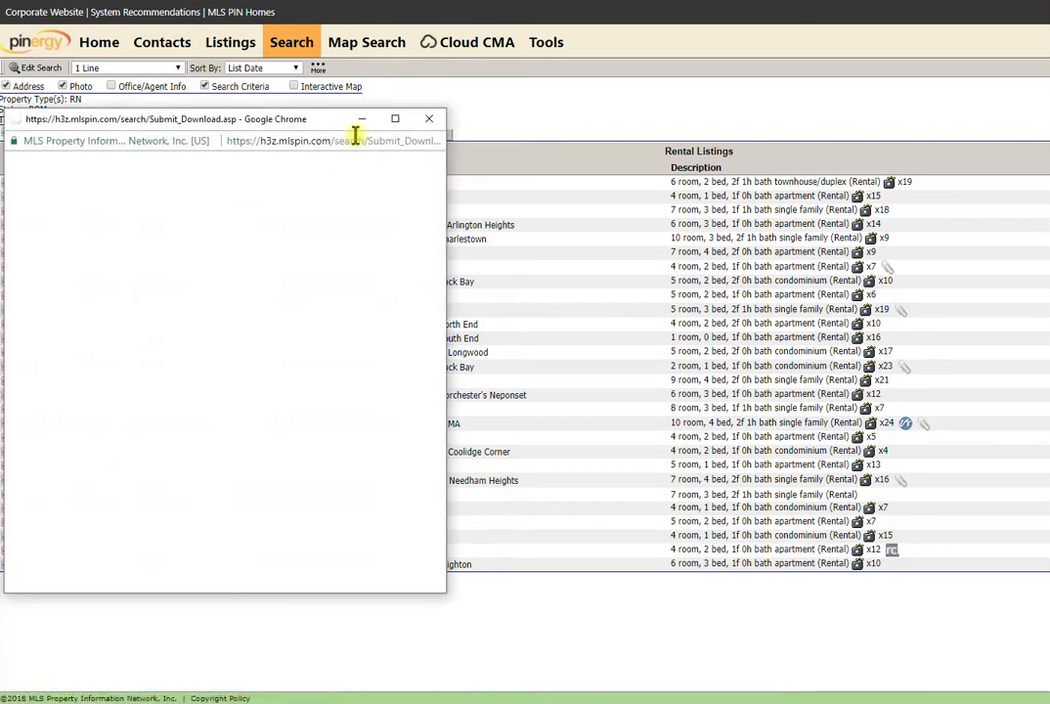
click(33, 283)
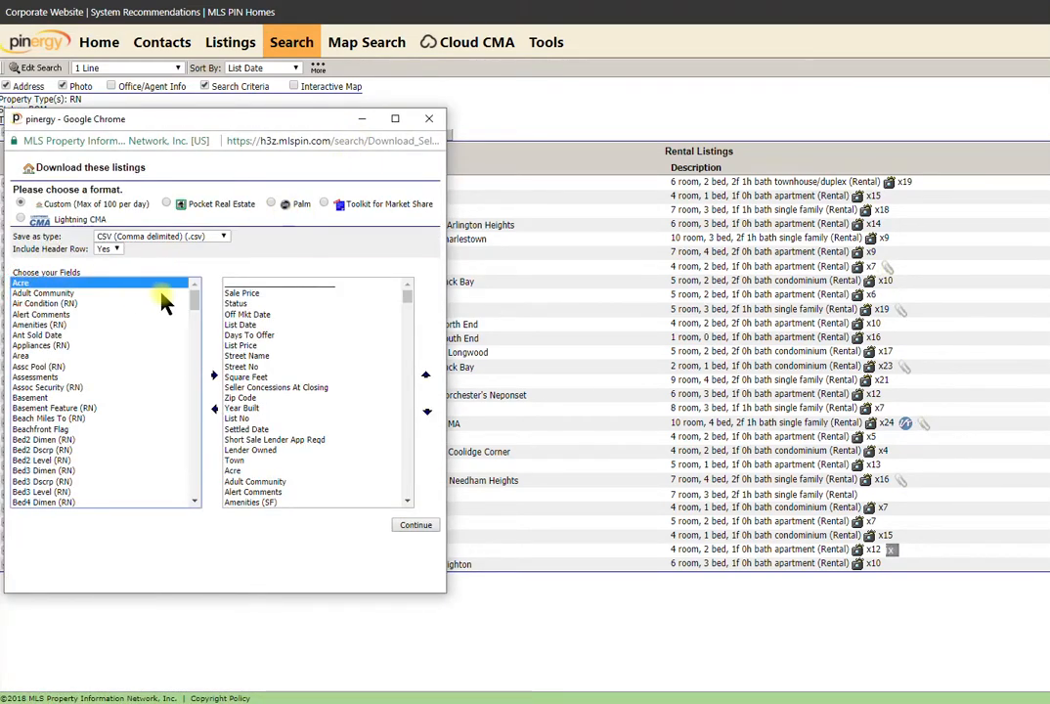
drag(194, 294, 195, 484)
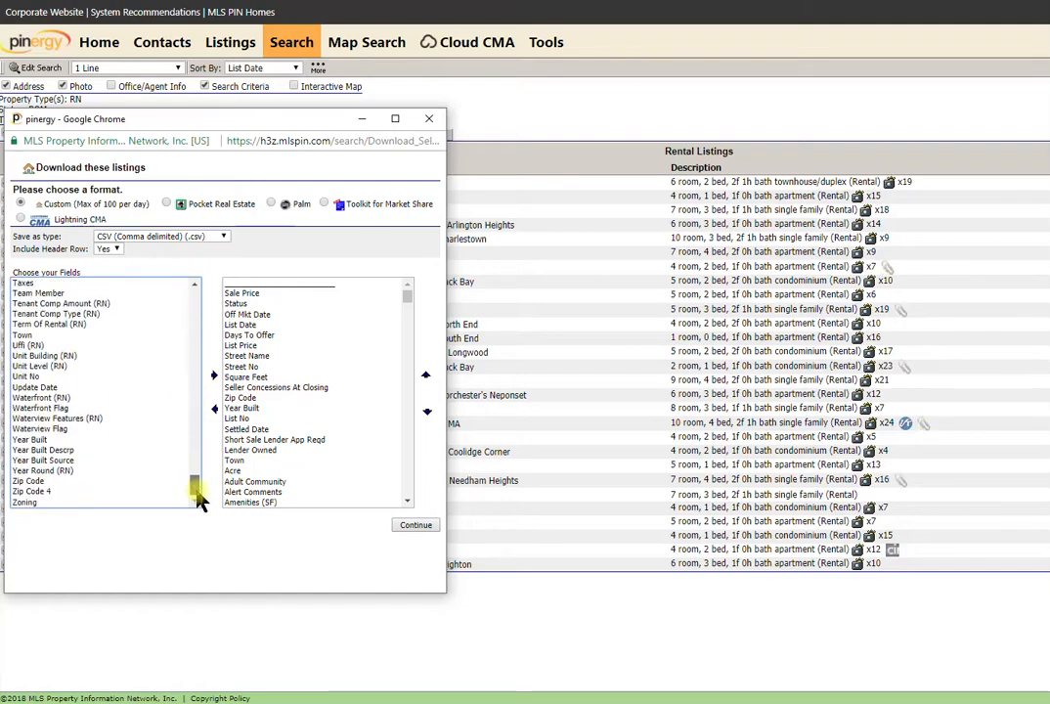
shift+click(23, 501)
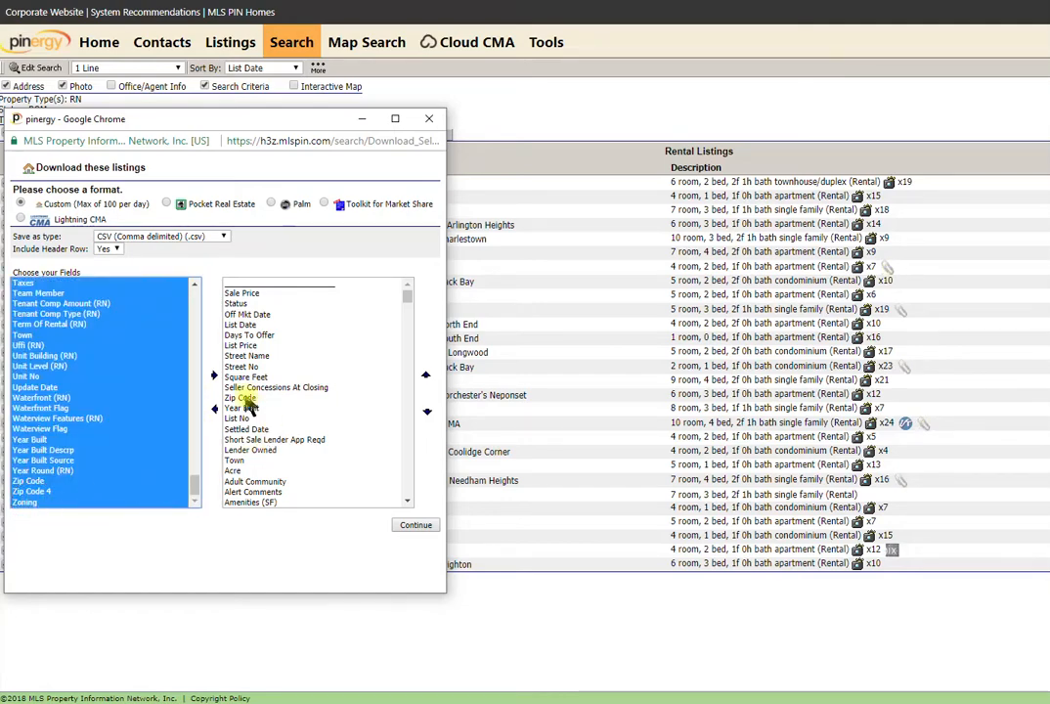
click(215, 376)
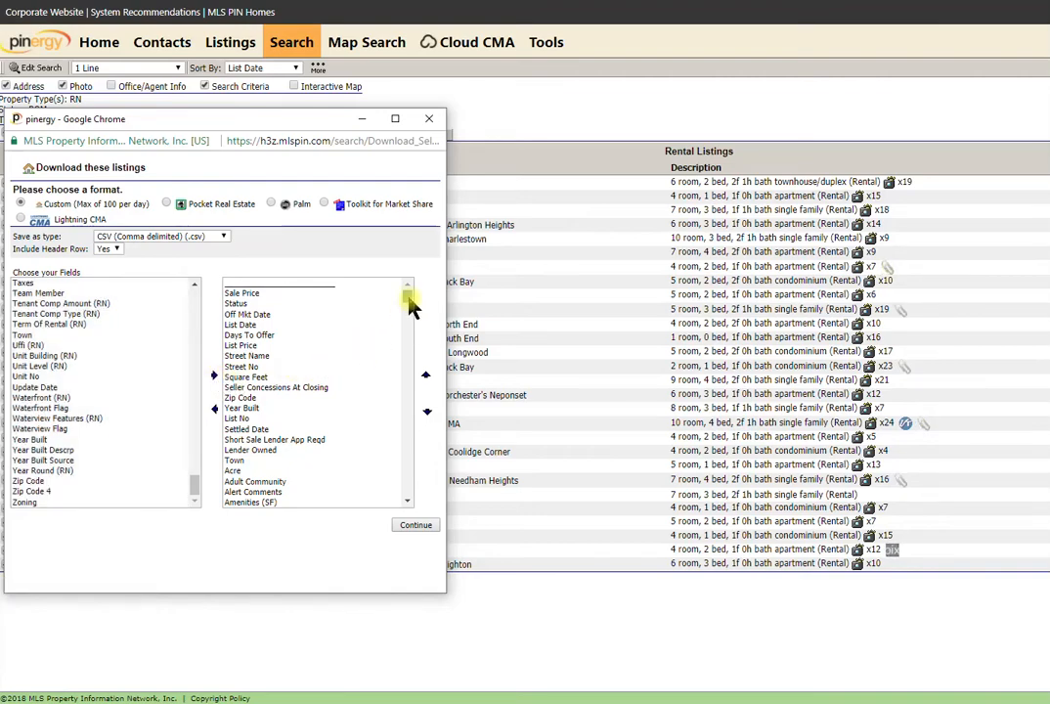
Download the rental listings as export (12).csv and close the download window.
drag(411, 284, 399, 496)
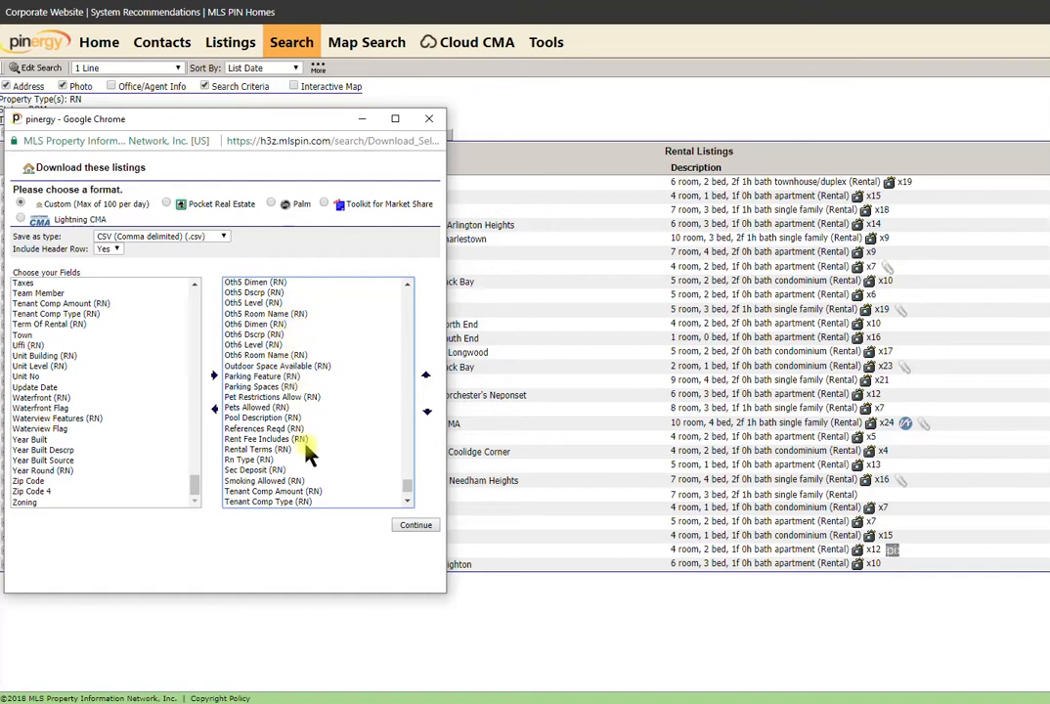
click(419, 528)
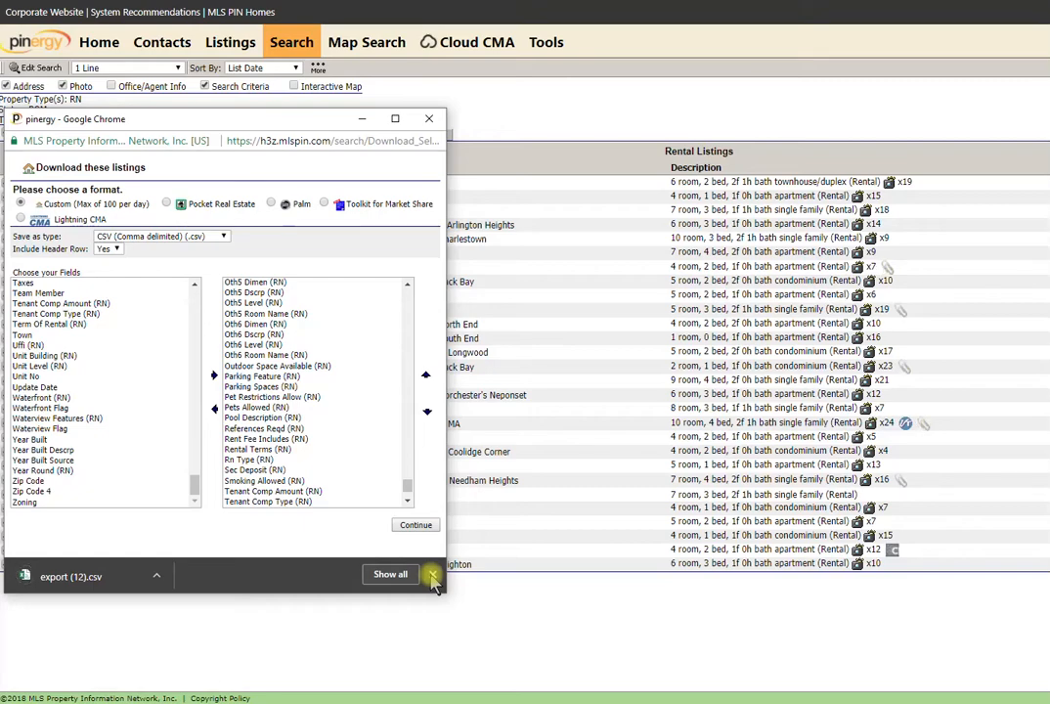
click(434, 580)
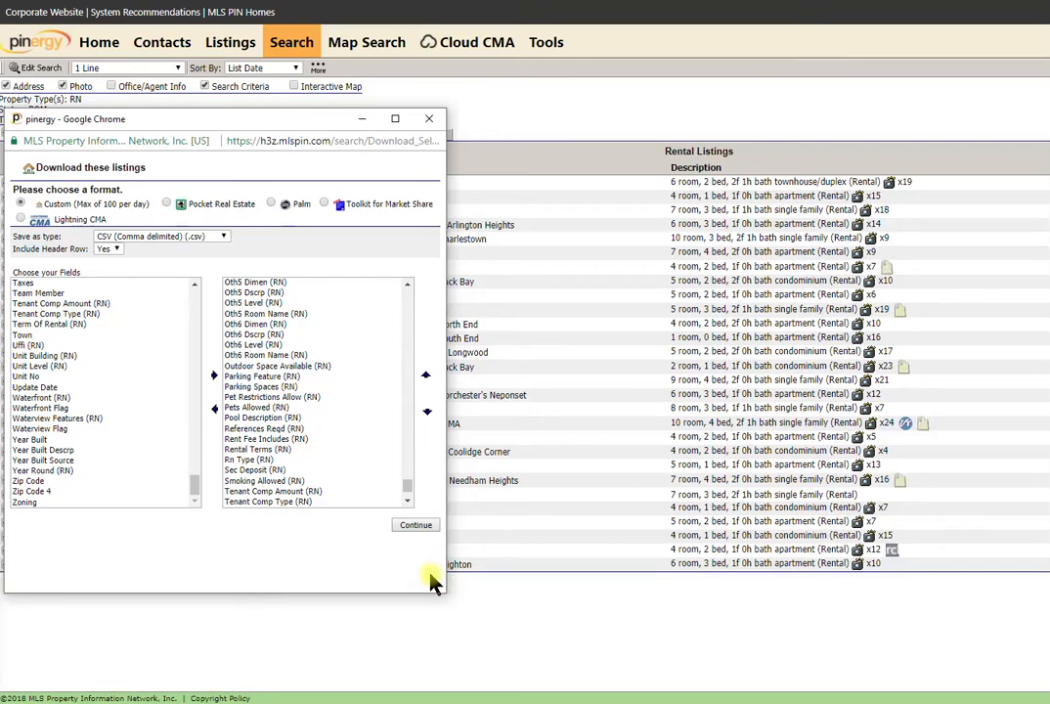
click(429, 119)
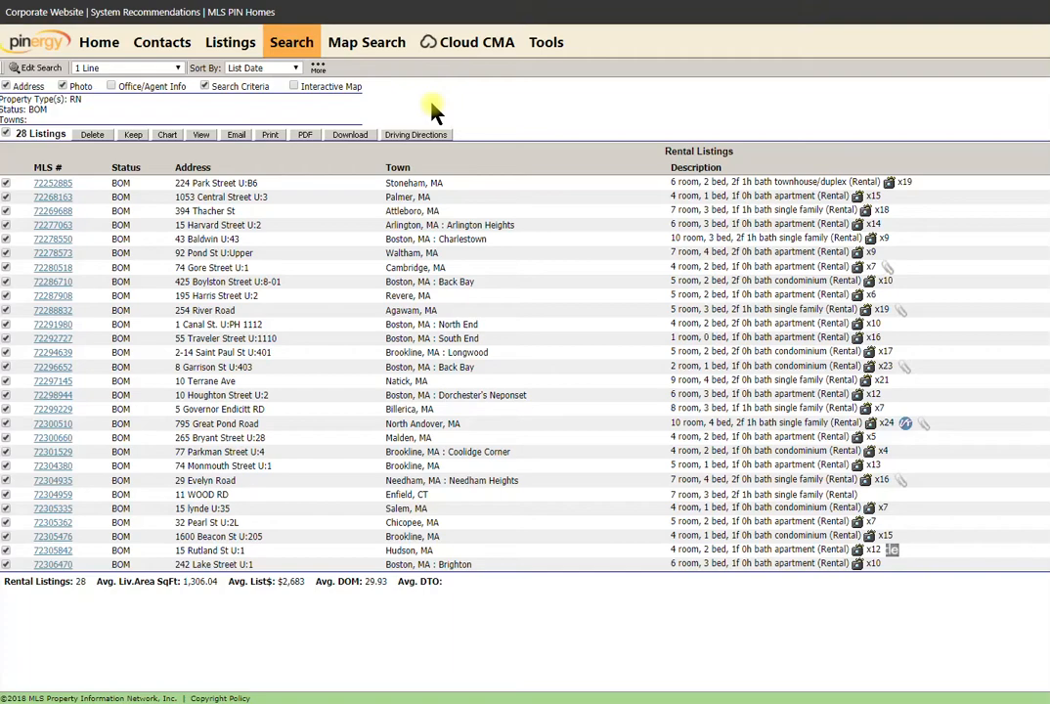
Start a new Single Family search with statuses New through Sold in Boston, MA.
click(291, 47)
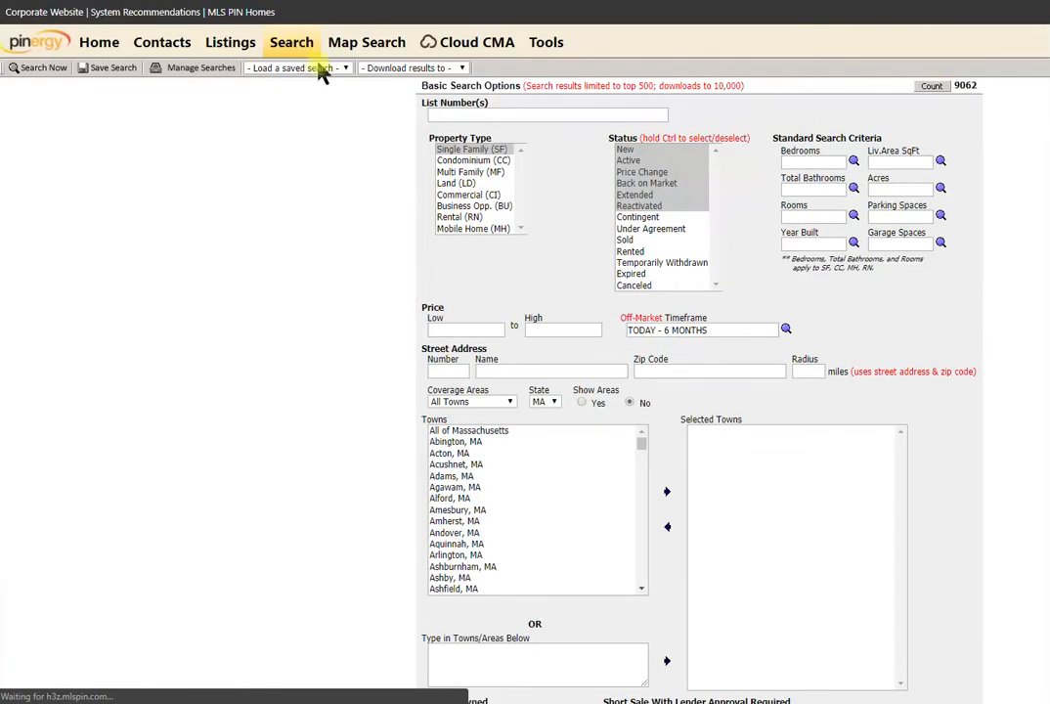
click(479, 149)
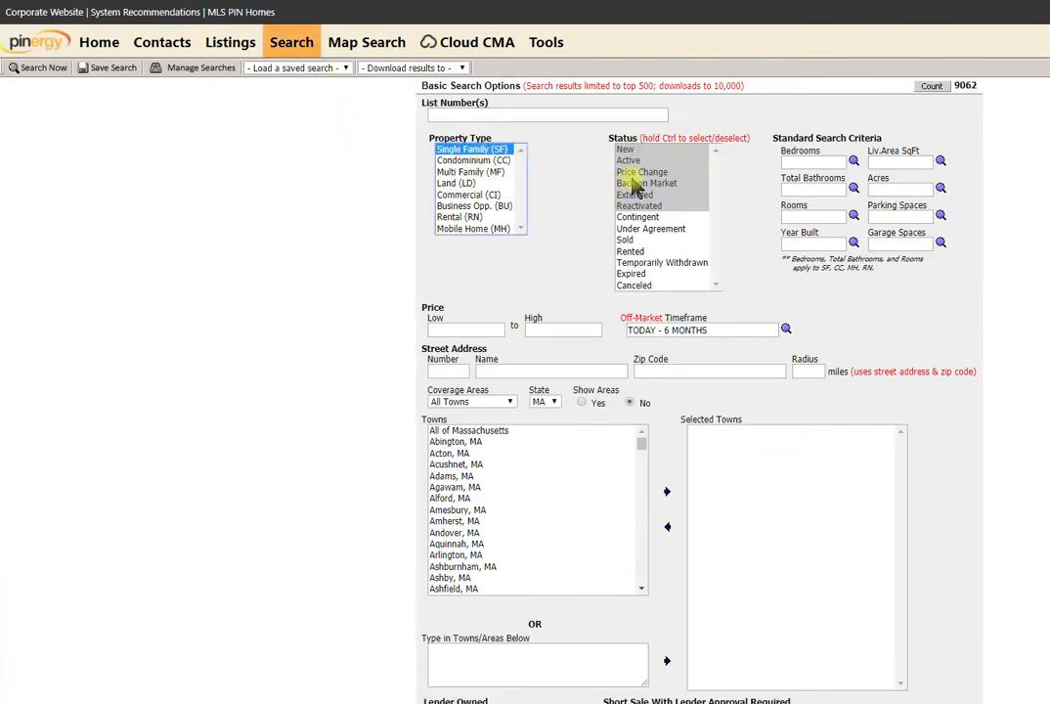
drag(641, 242, 652, 137)
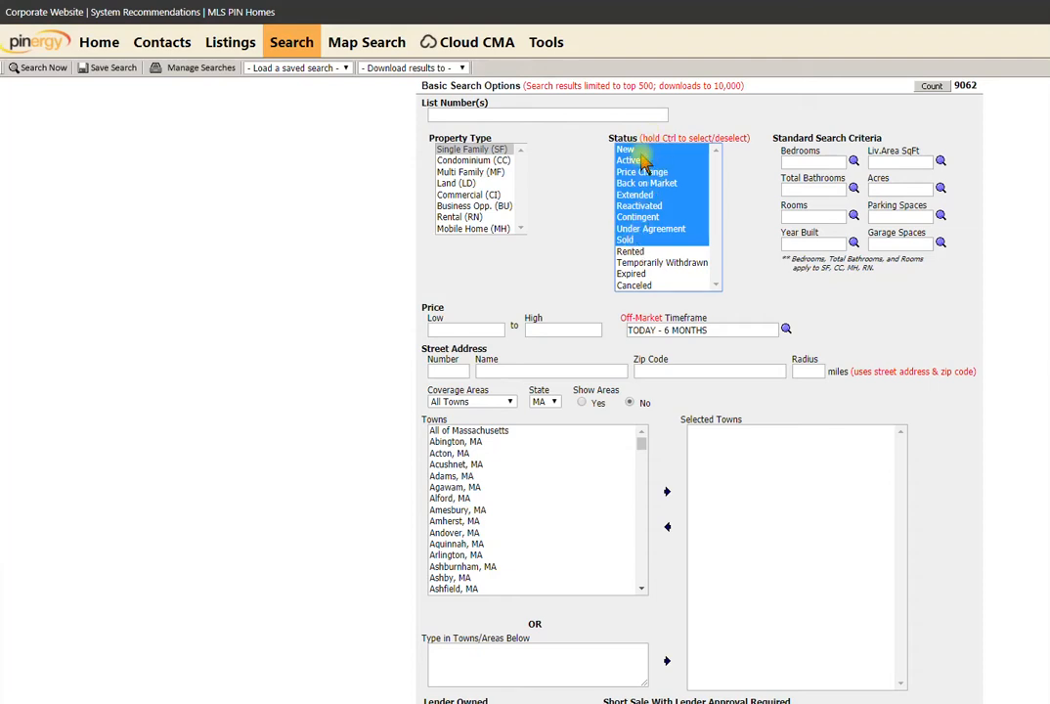
click(645, 491)
click(644, 496)
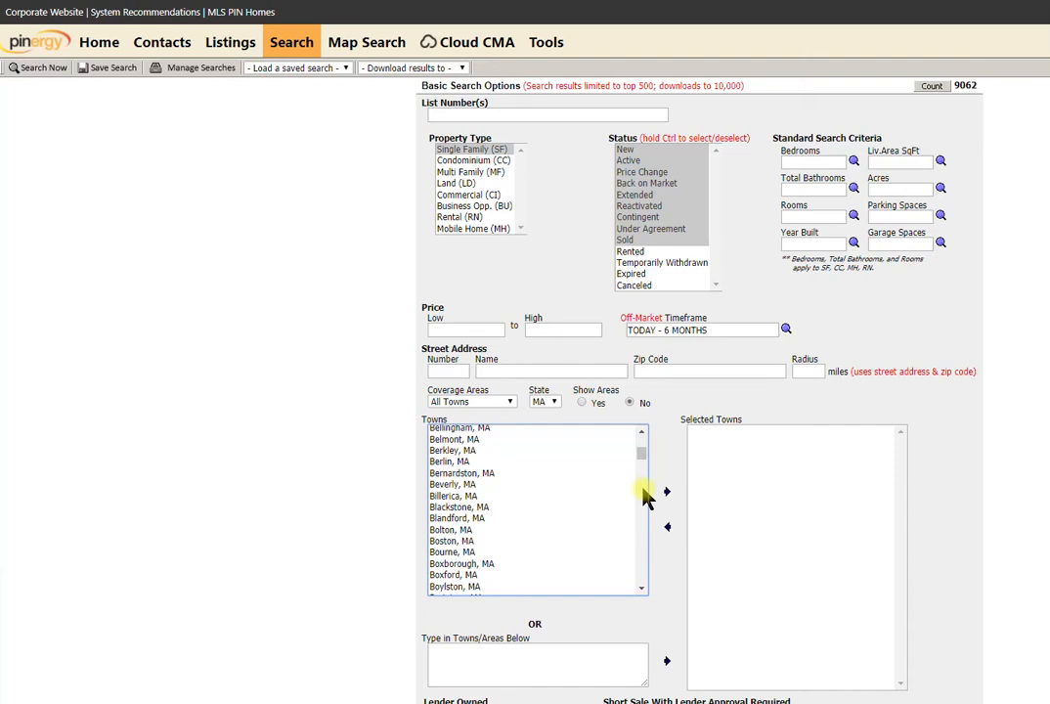
click(515, 540)
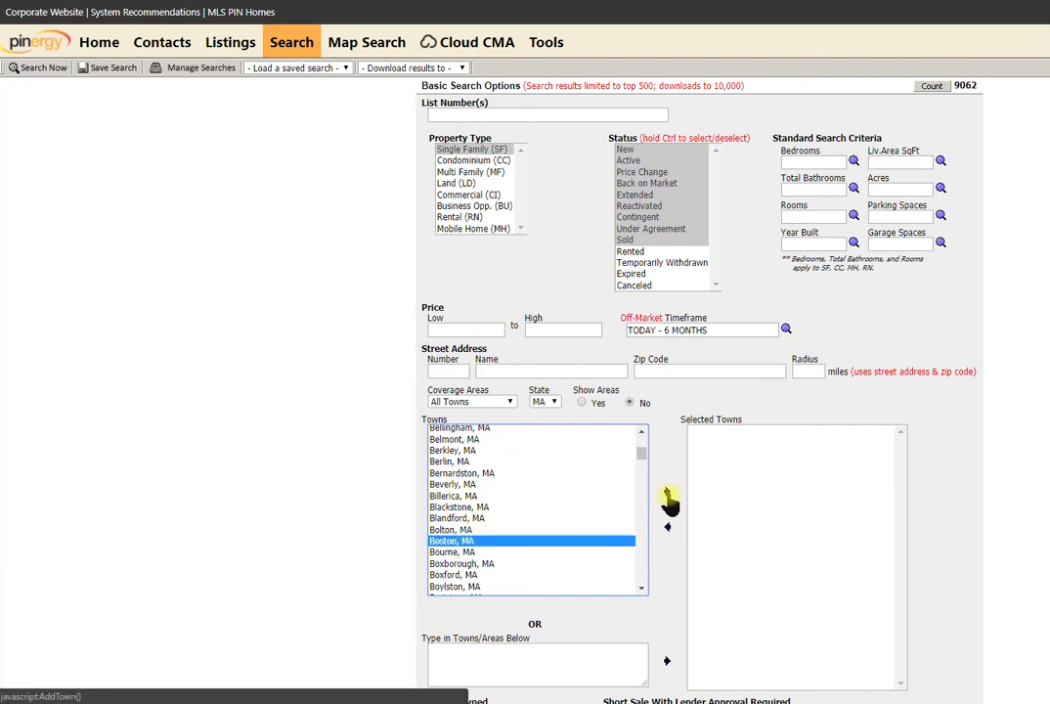
click(667, 493)
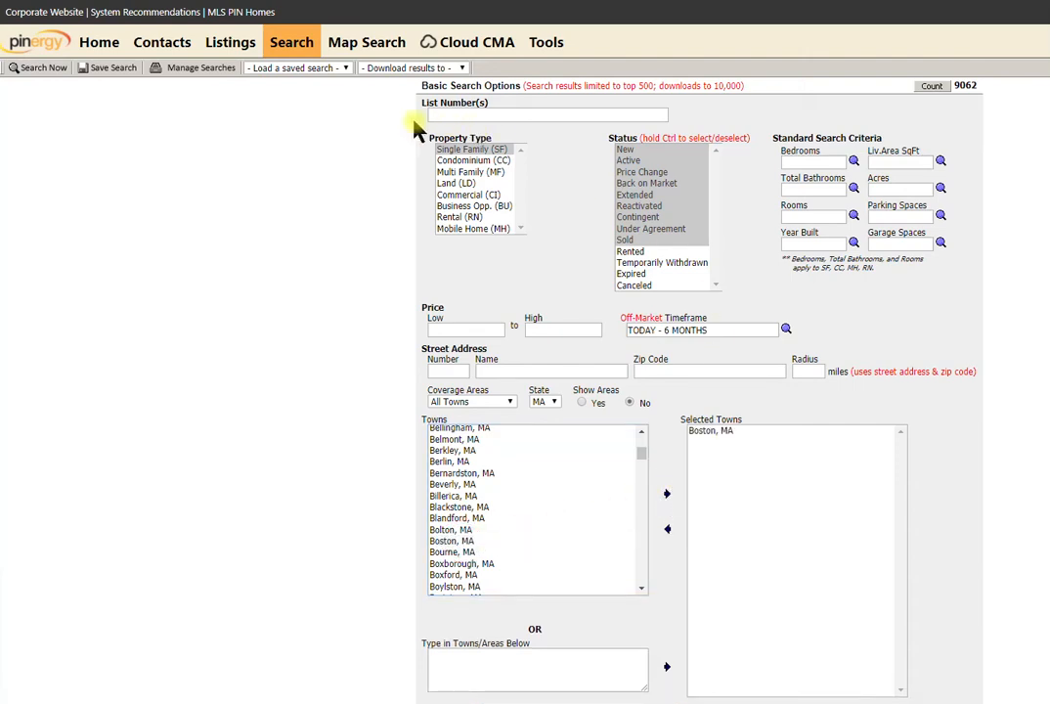
Require 6 bedrooms and refresh the match count, dropping it to 25.
click(819, 162)
click(808, 162)
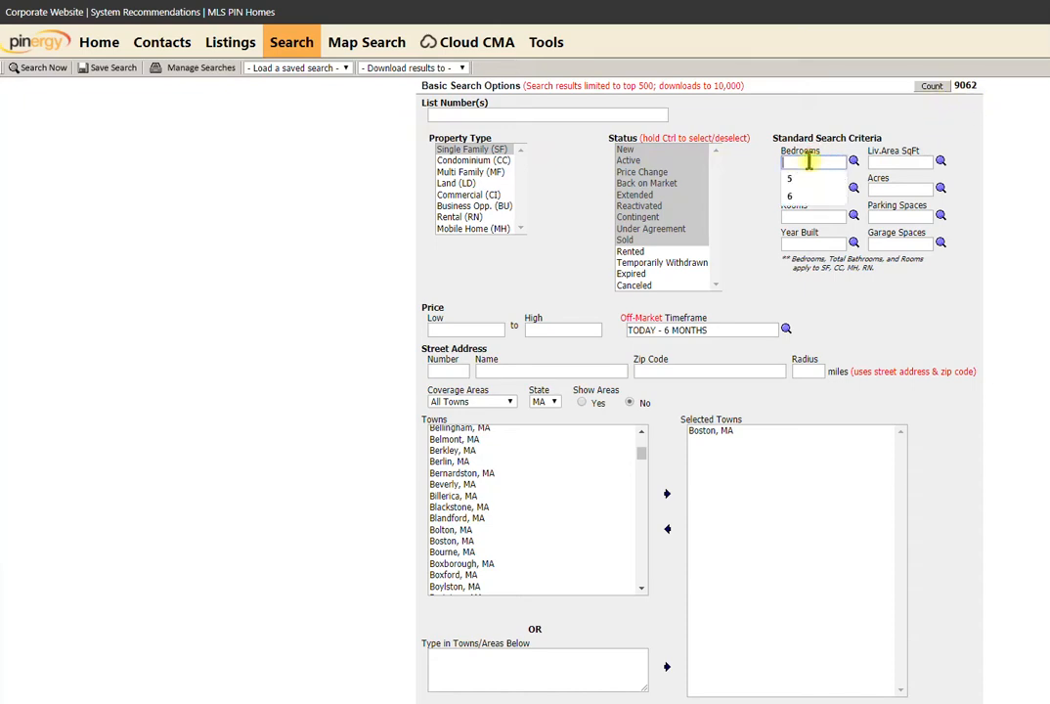
text(6)
key(Tab)
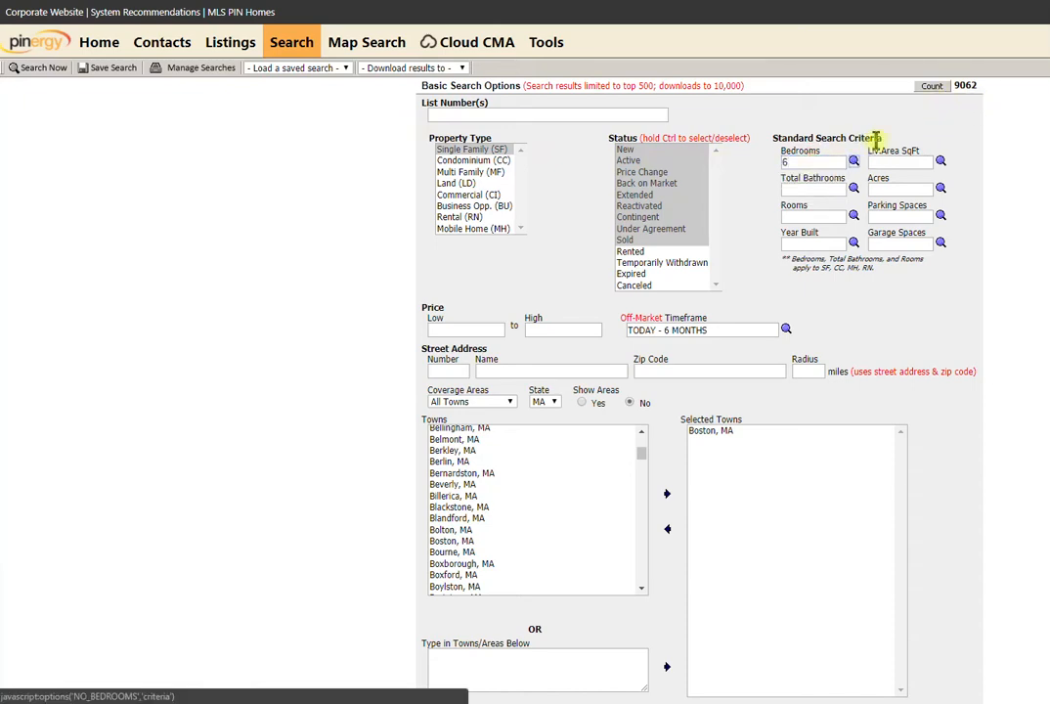
click(934, 85)
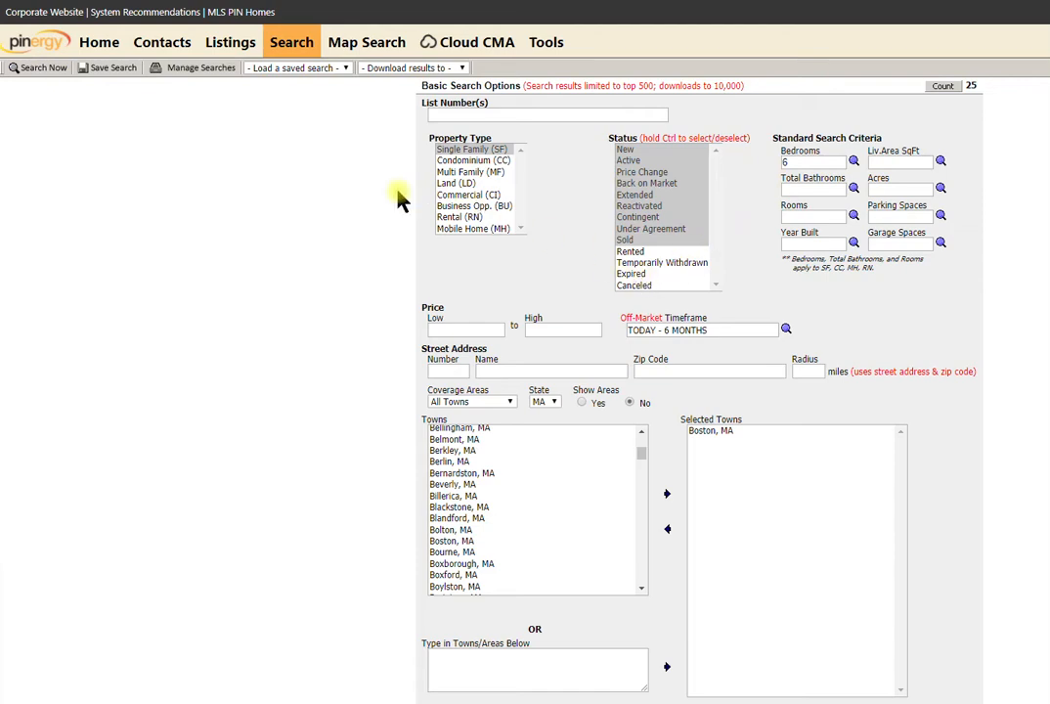
click(44, 68)
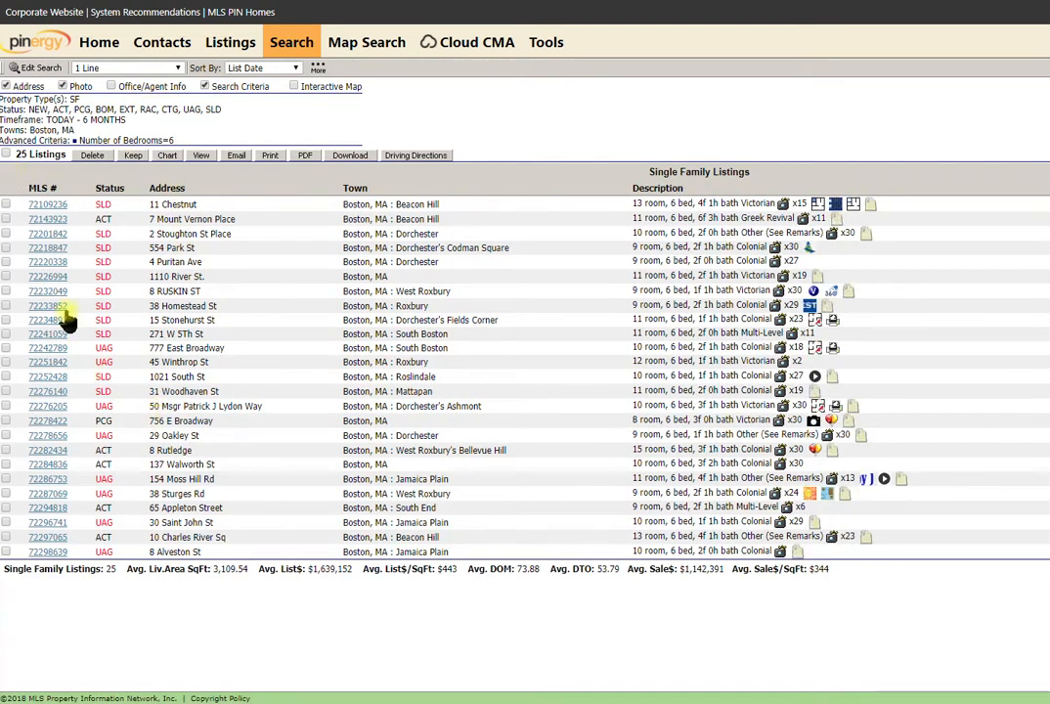
click(6, 333)
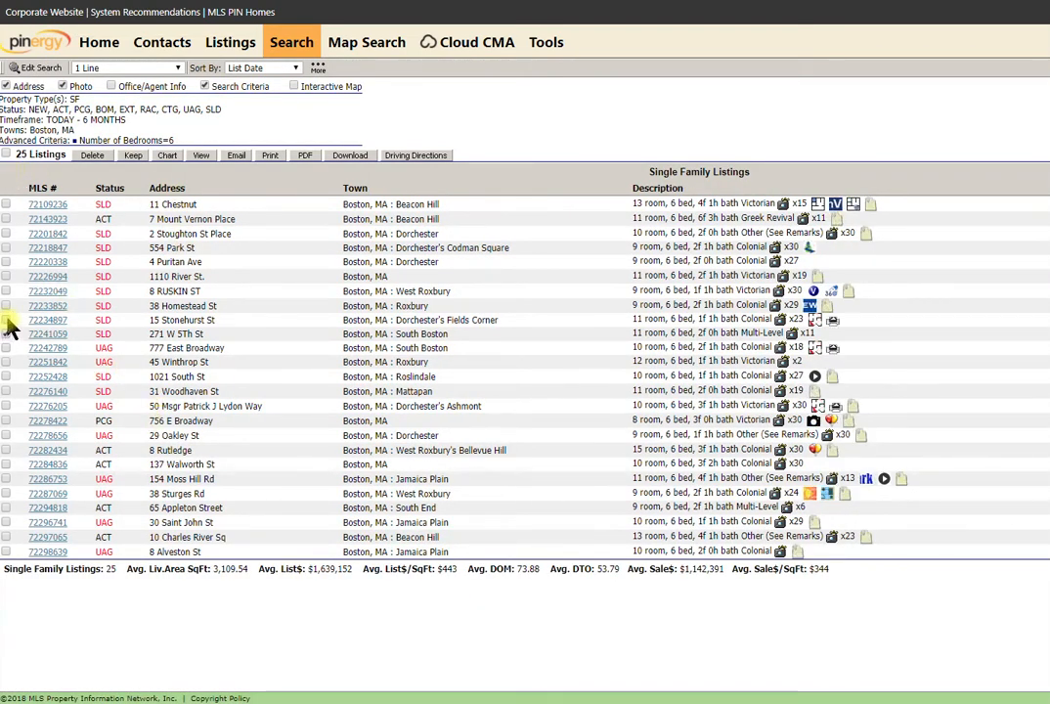
click(6, 320)
click(6, 305)
click(5, 290)
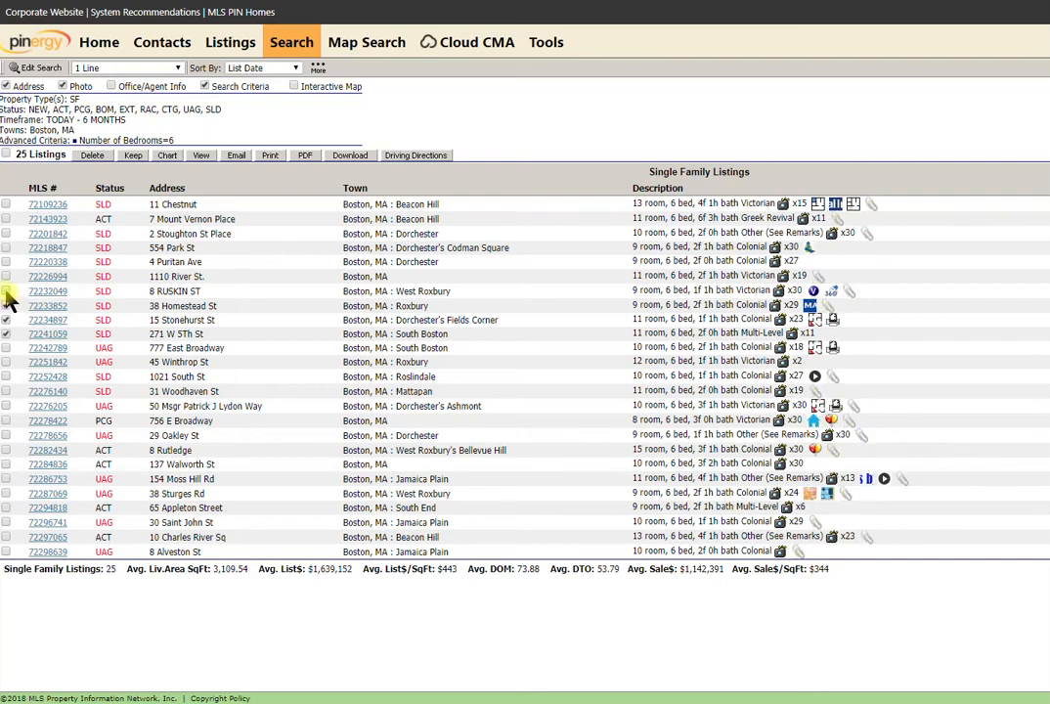
click(6, 220)
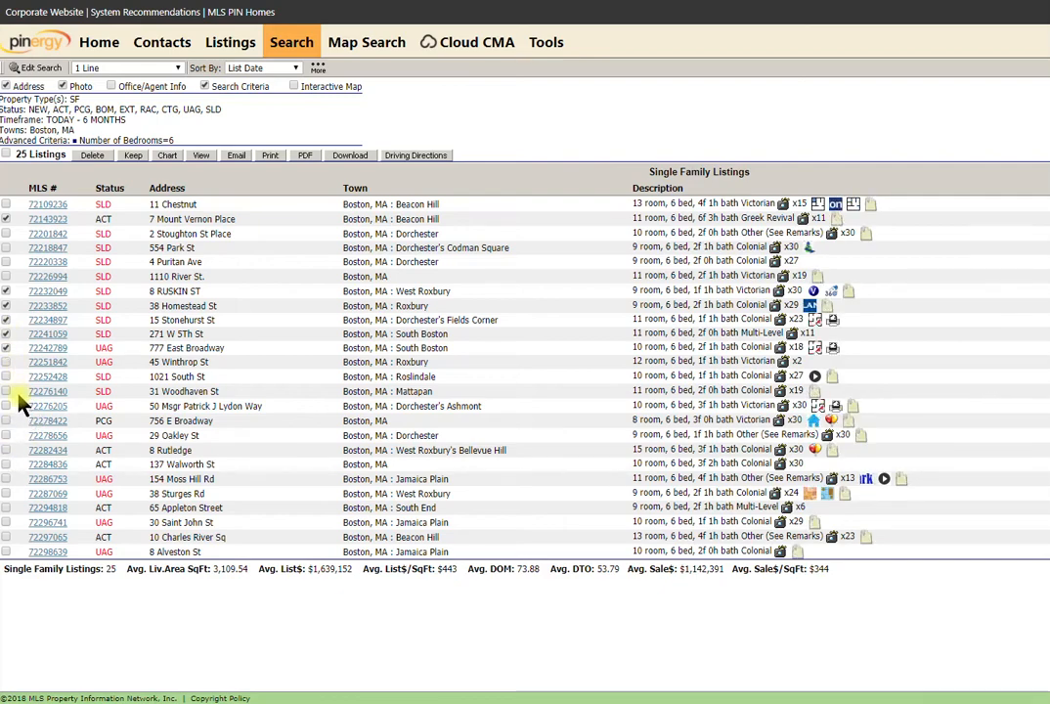
click(7, 391)
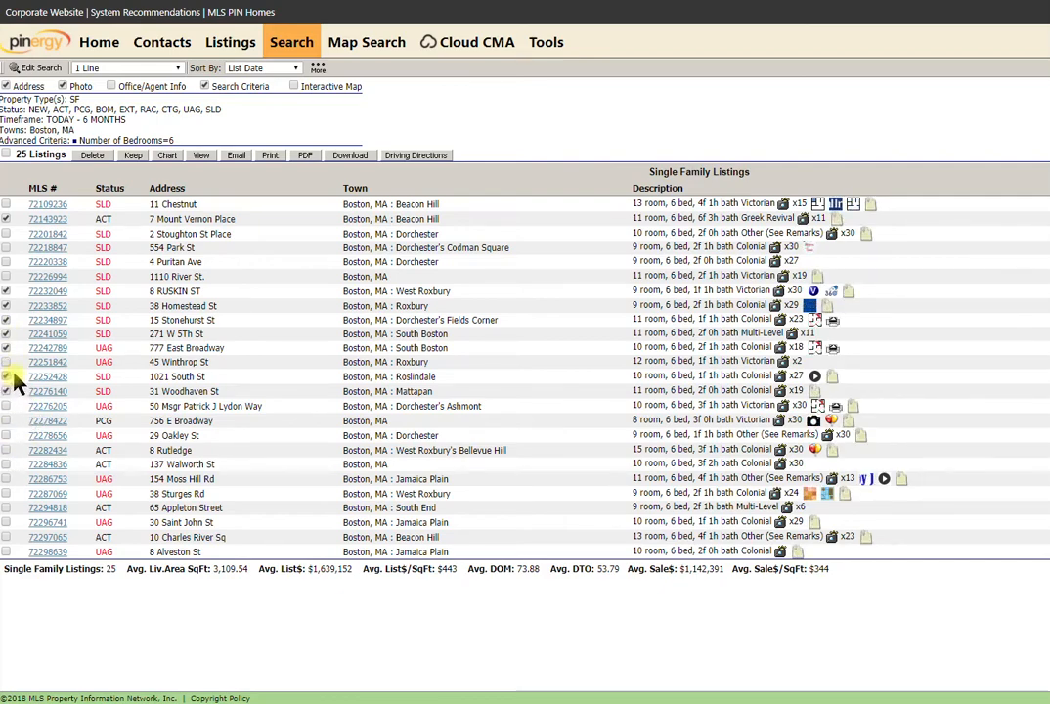
click(347, 156)
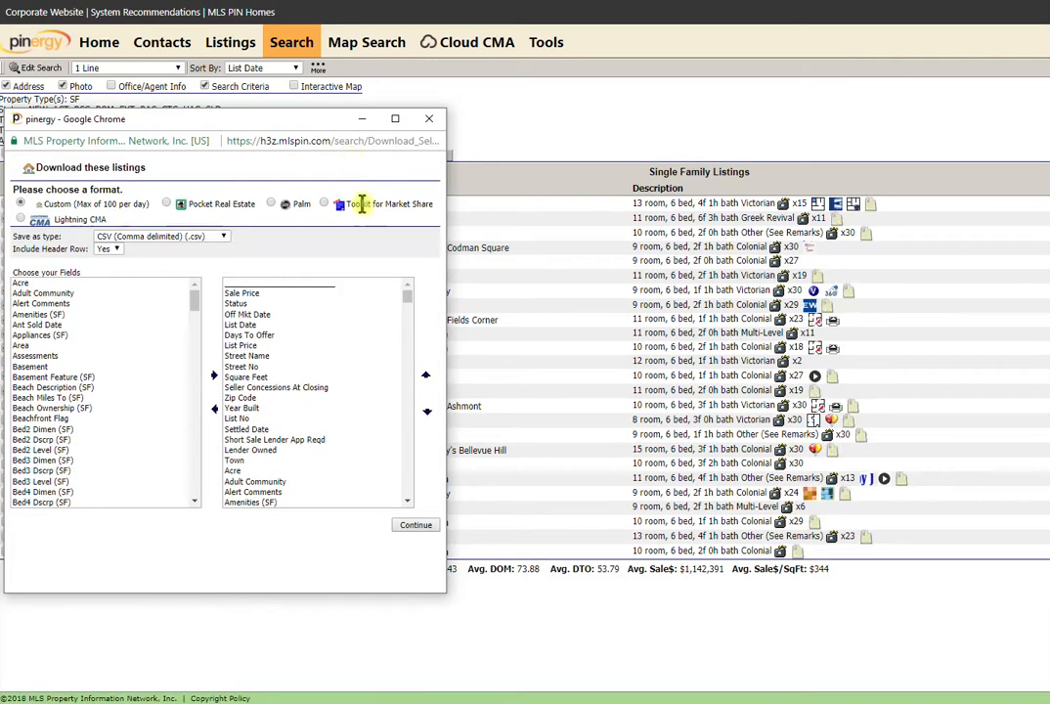
Download the checked listings as export (13).csv, then move aside and close the download window.
click(423, 528)
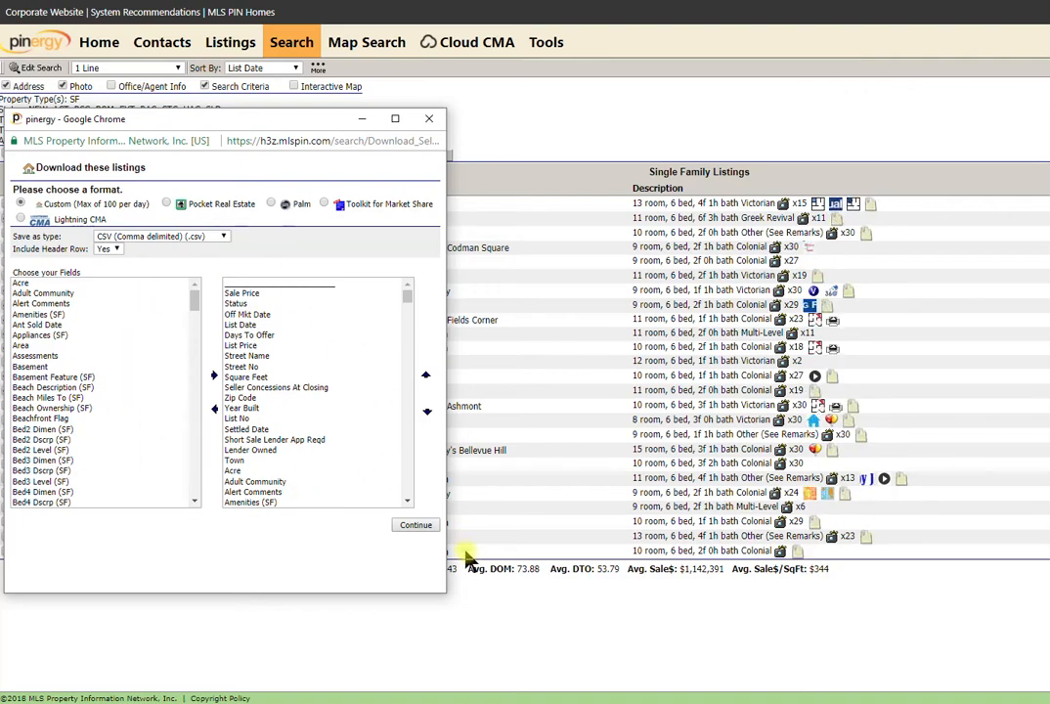
click(418, 526)
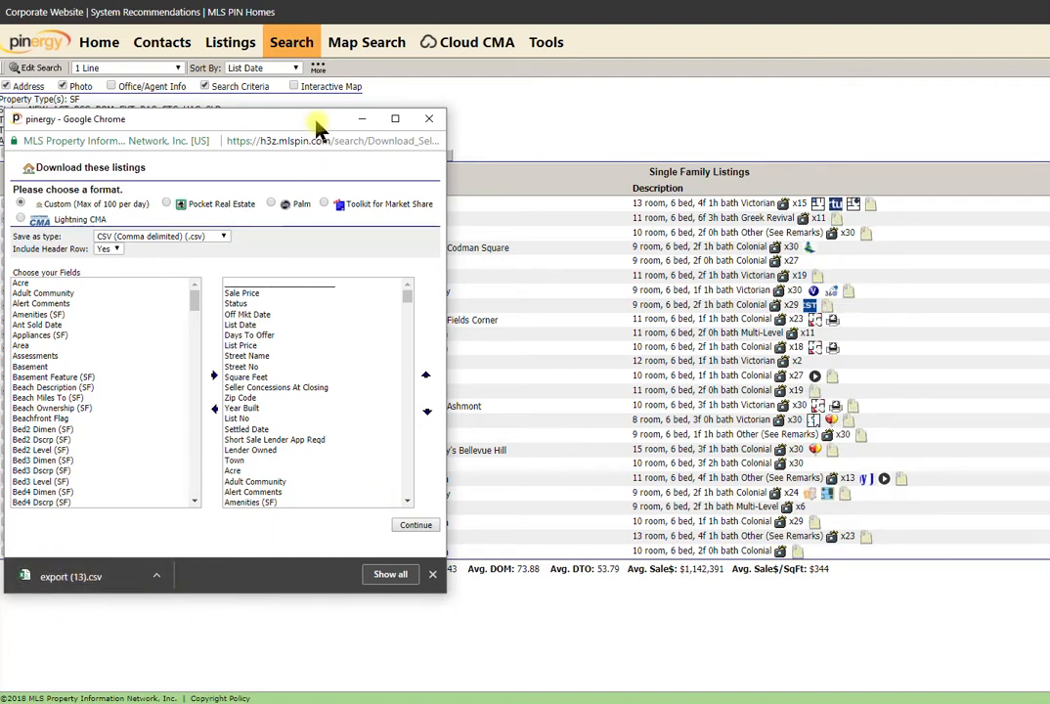
drag(318, 127, 1, 90)
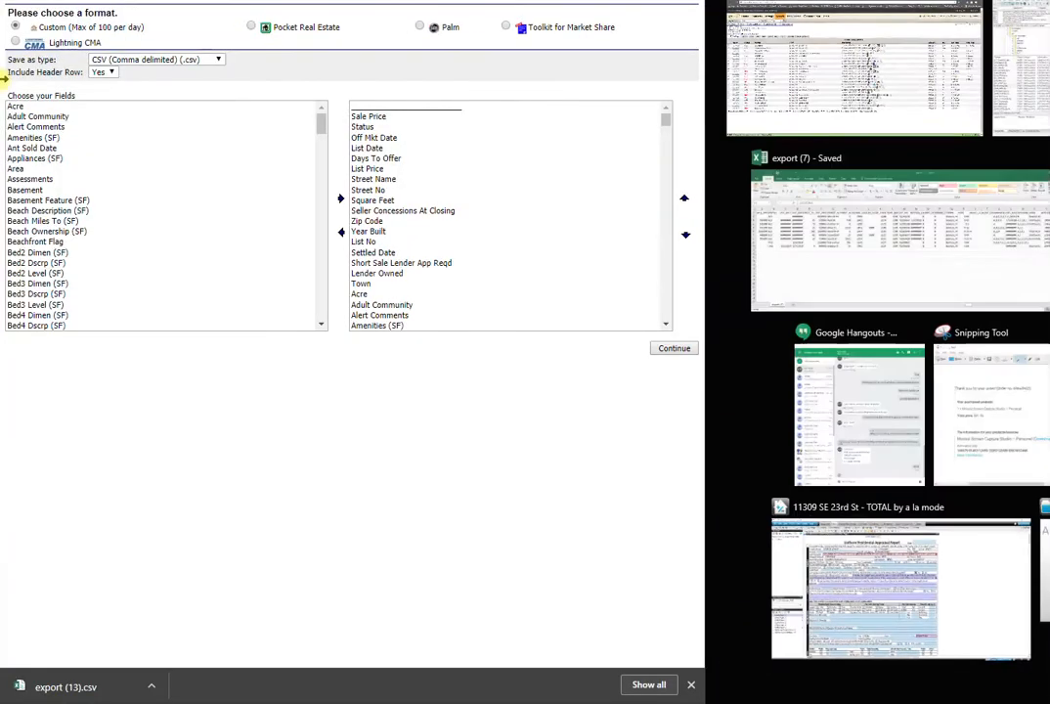
click(544, 95)
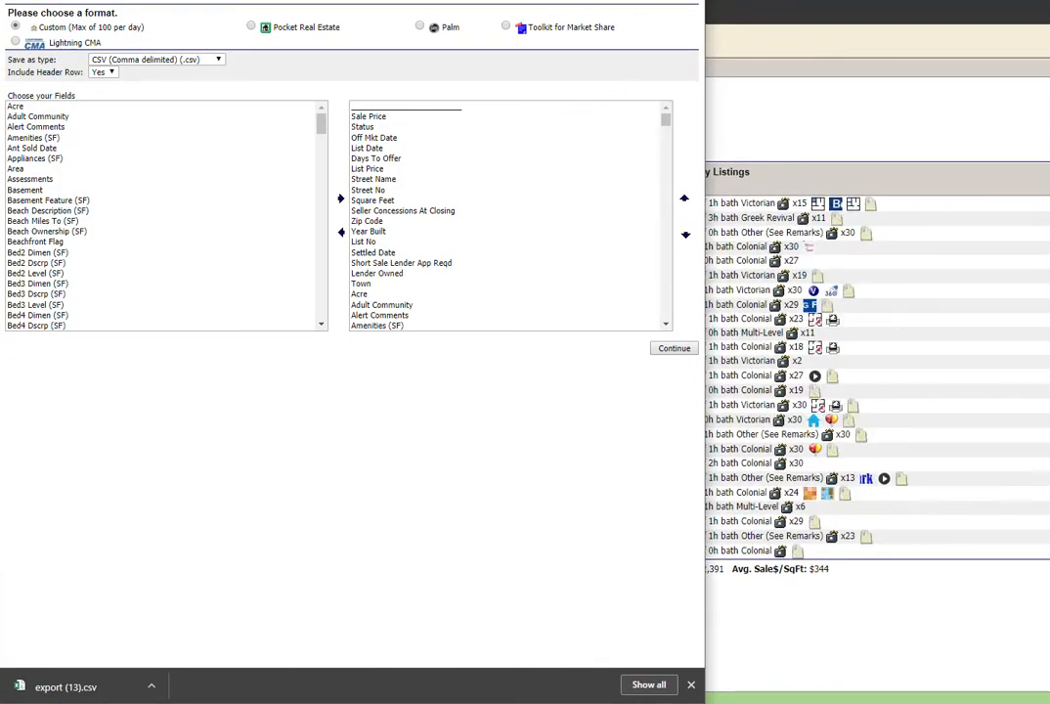
click(685, 1)
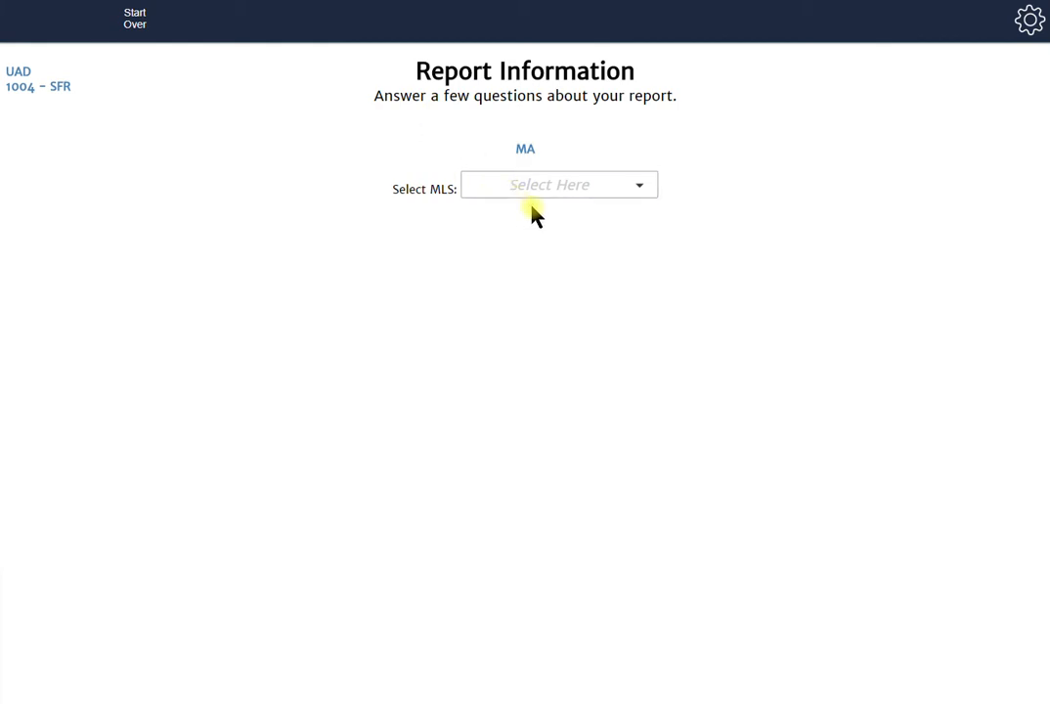
Choose MA - Pinergy as the report's MLS and set the effective date to 04/11/2018.
click(581, 195)
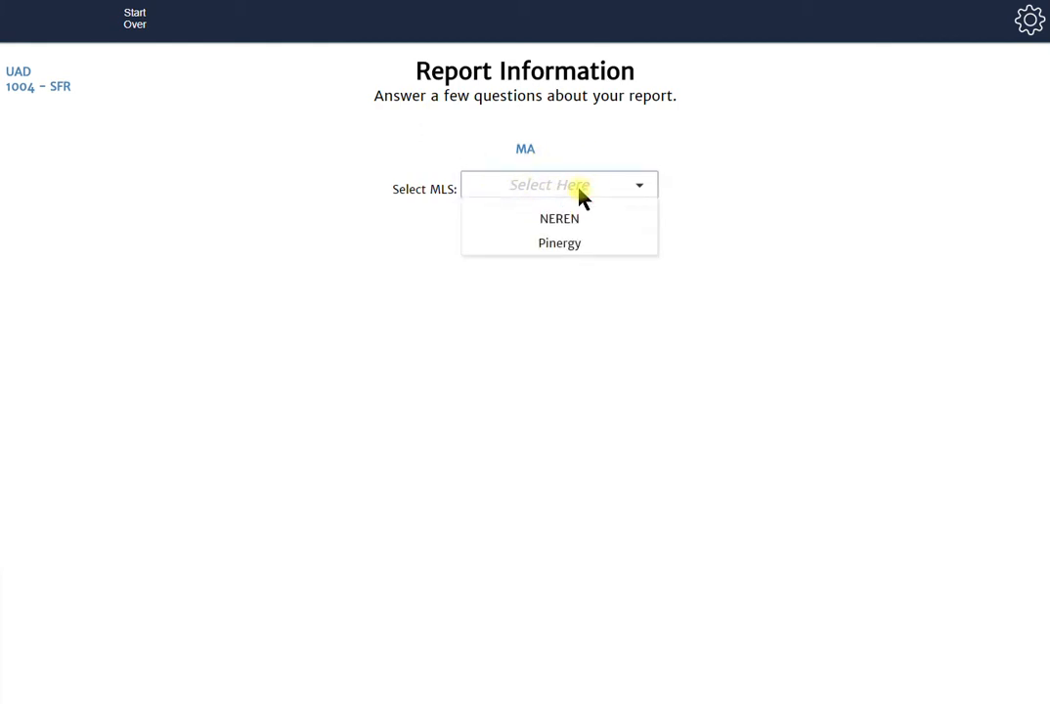
click(569, 242)
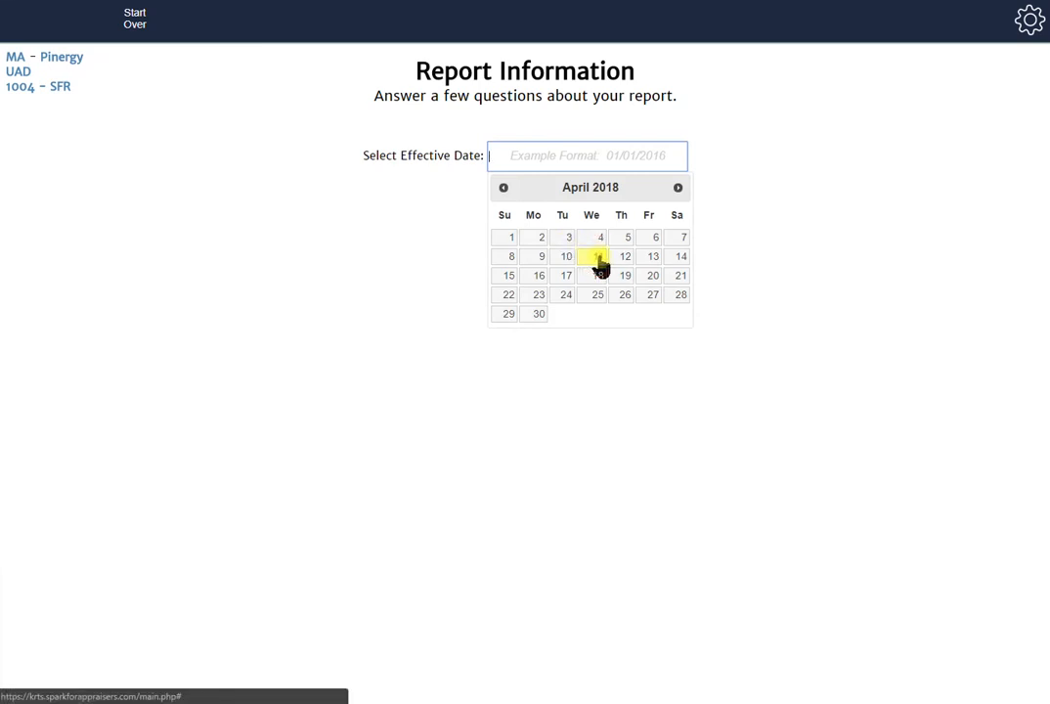
click(598, 259)
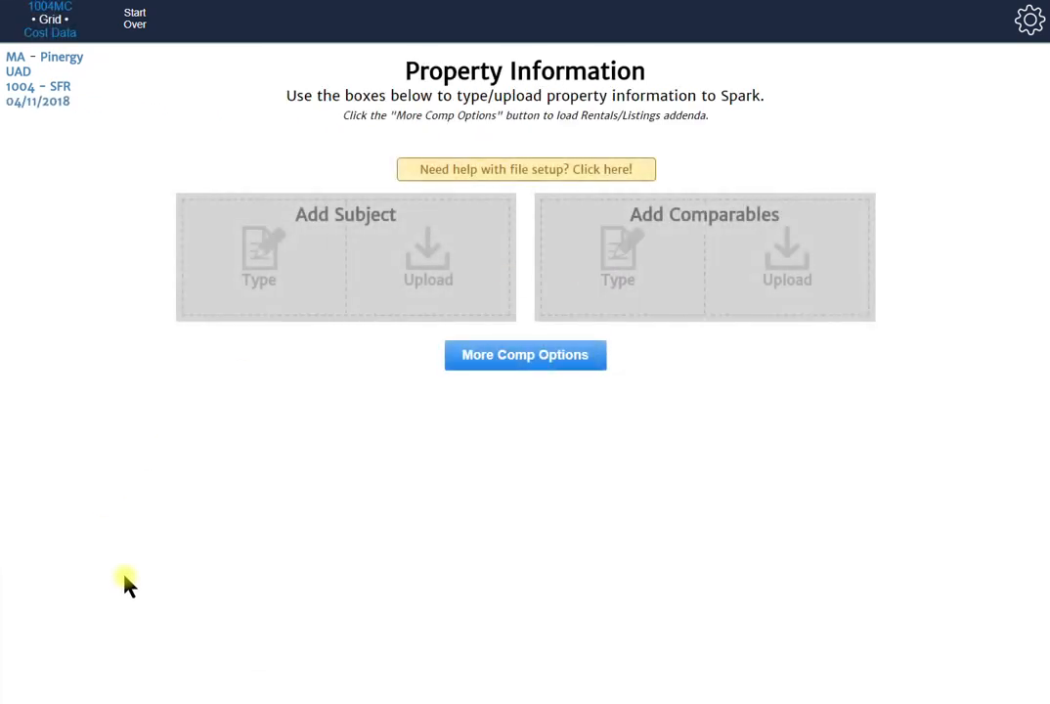
Upload export (14).csv from the Pinergy download window as the eight Suffolk, MA comparables.
mouse_move(137, 702)
drag(0, 110, 342, 38)
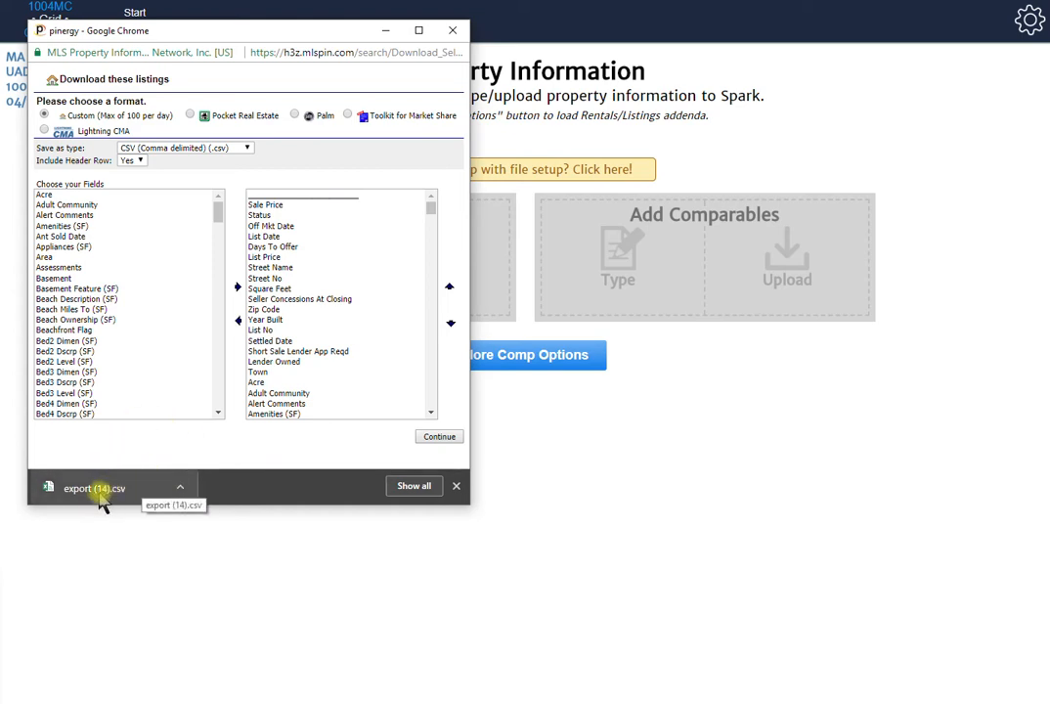
drag(102, 493, 796, 259)
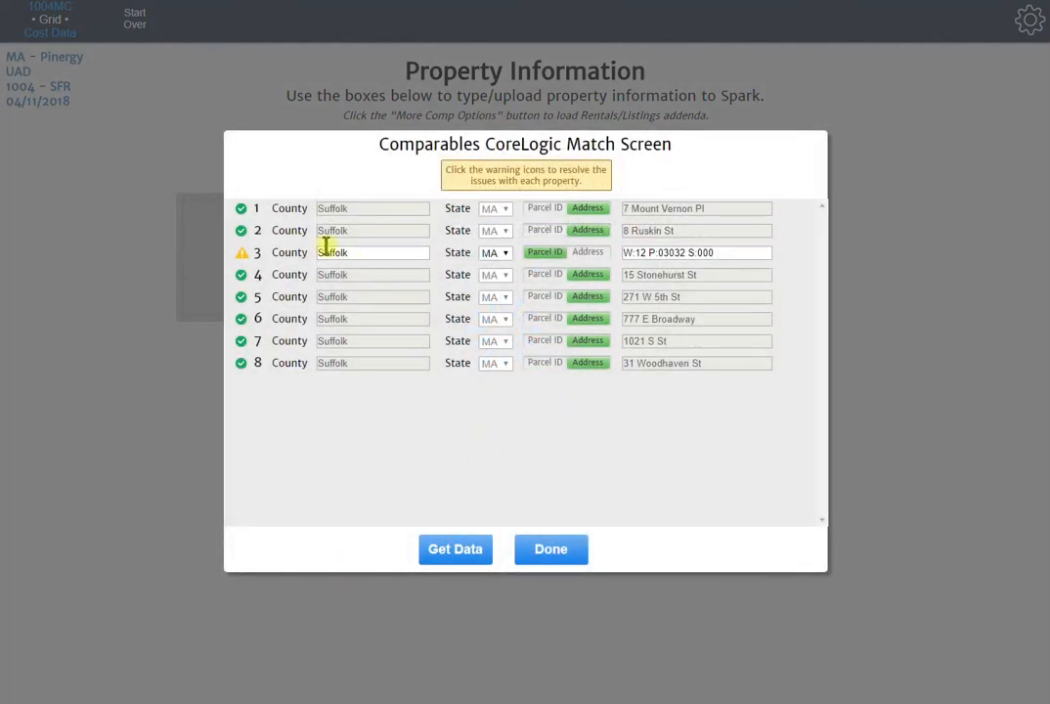
click(243, 258)
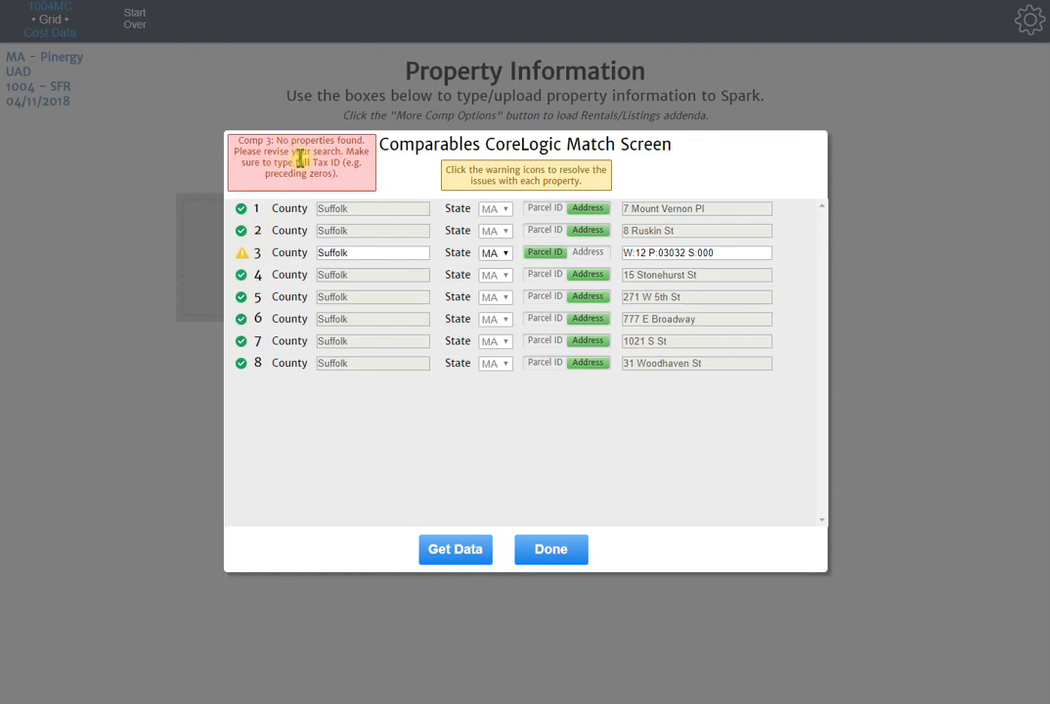
click(590, 254)
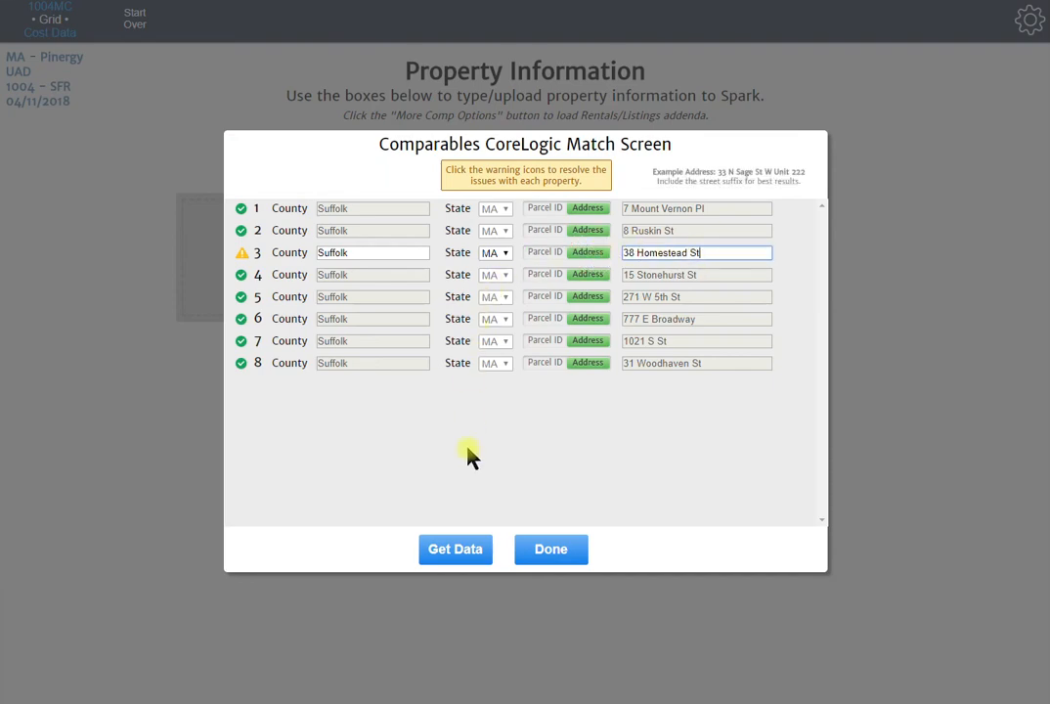
click(468, 553)
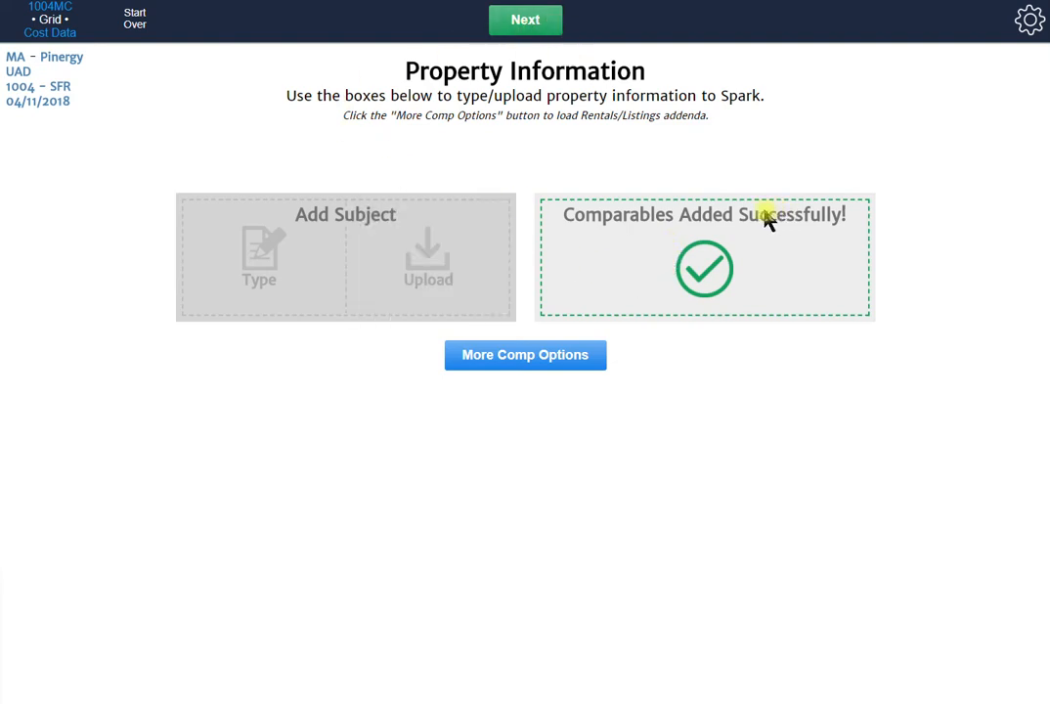
click(67, 17)
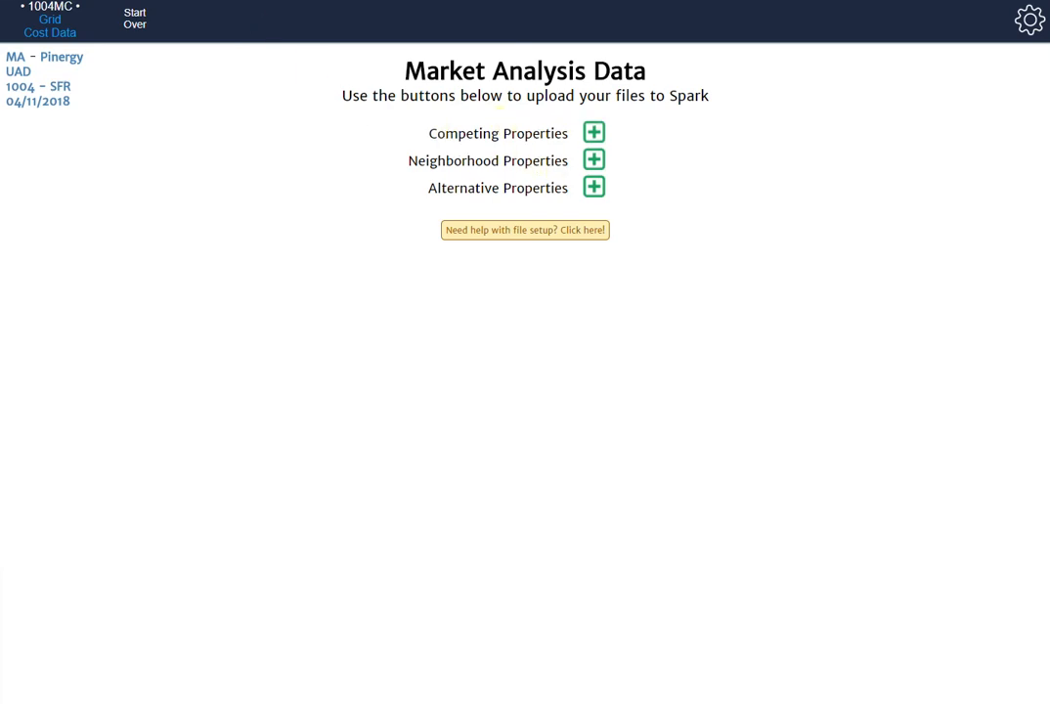
Select all 25 Pinergy listings, download them as export (15).csv, and return to Spark.
key(ctrl+Tab)
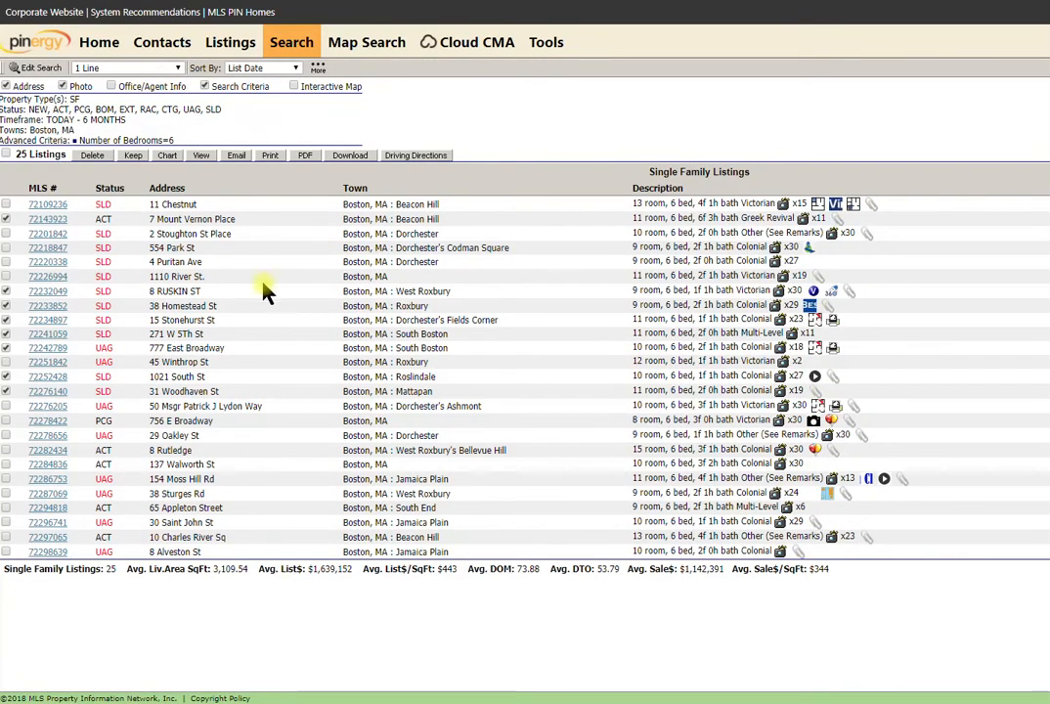
click(6, 155)
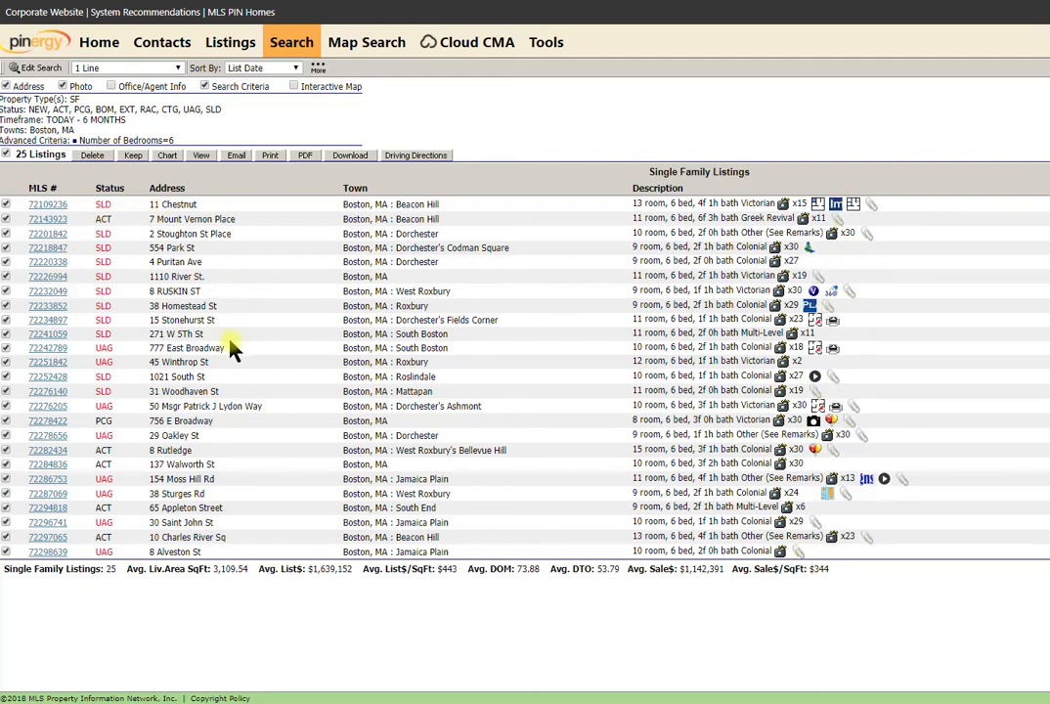
click(350, 156)
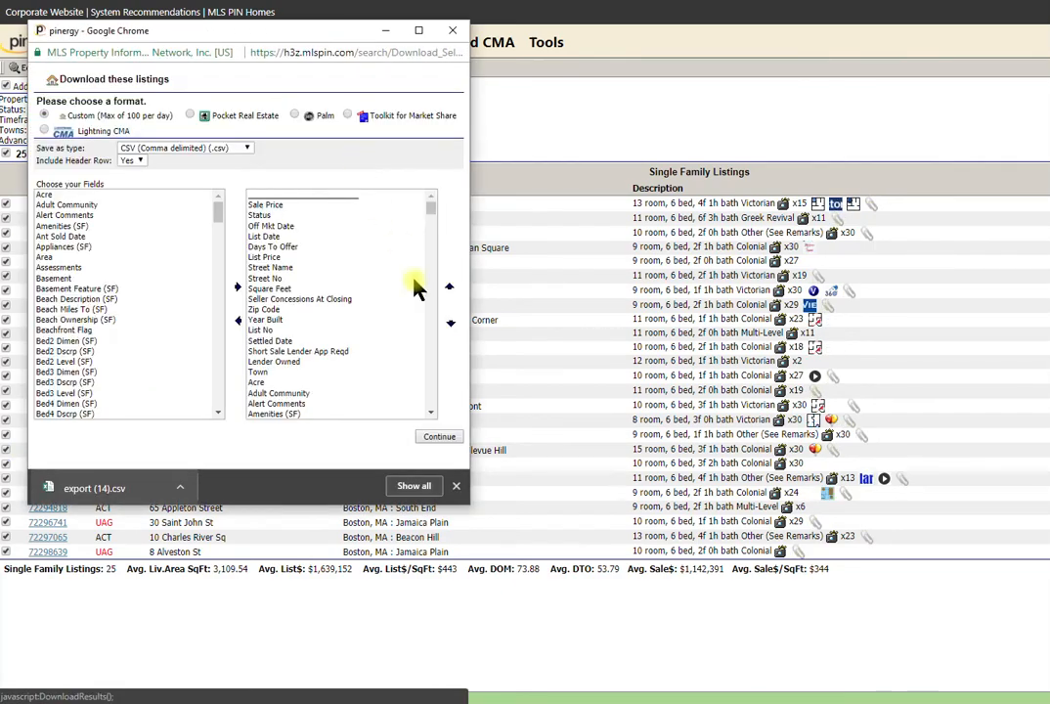
click(441, 442)
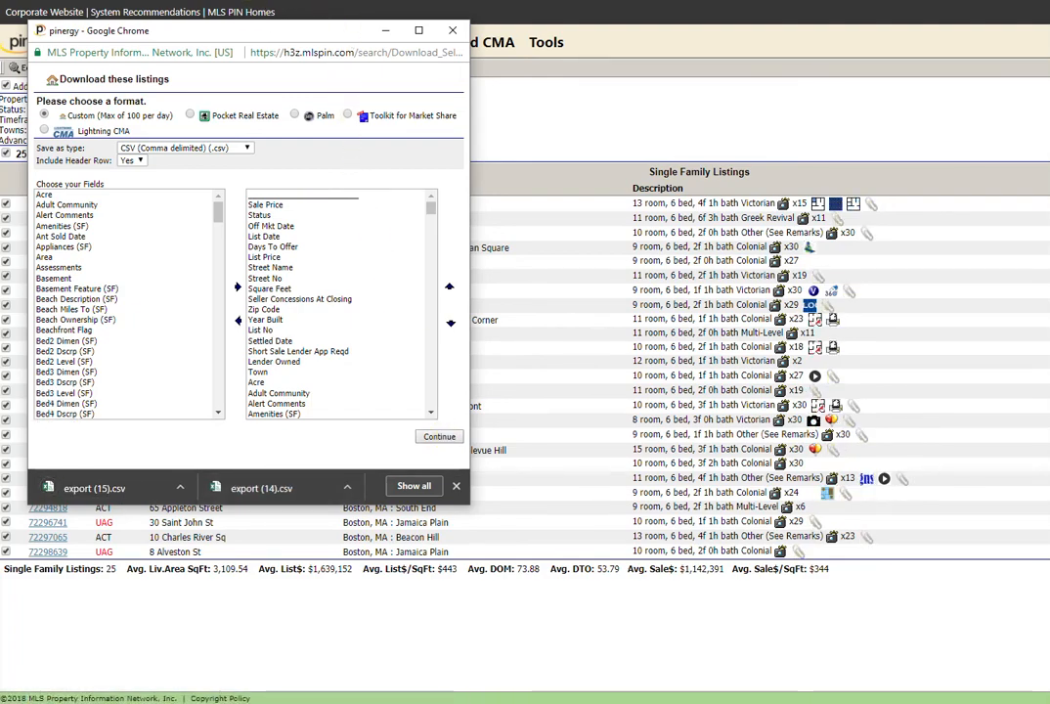
key(alt+Tab)
click(150, 702)
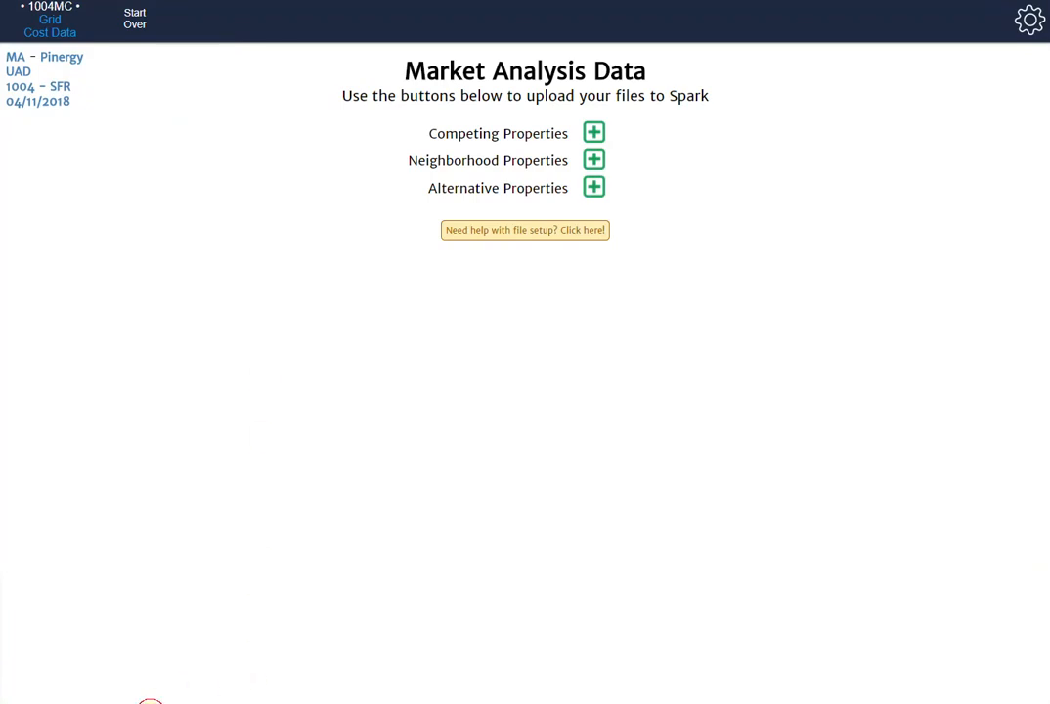
Load export (15).csv from the Pinergy download window as Competing Properties for all 25 listings.
click(337, 645)
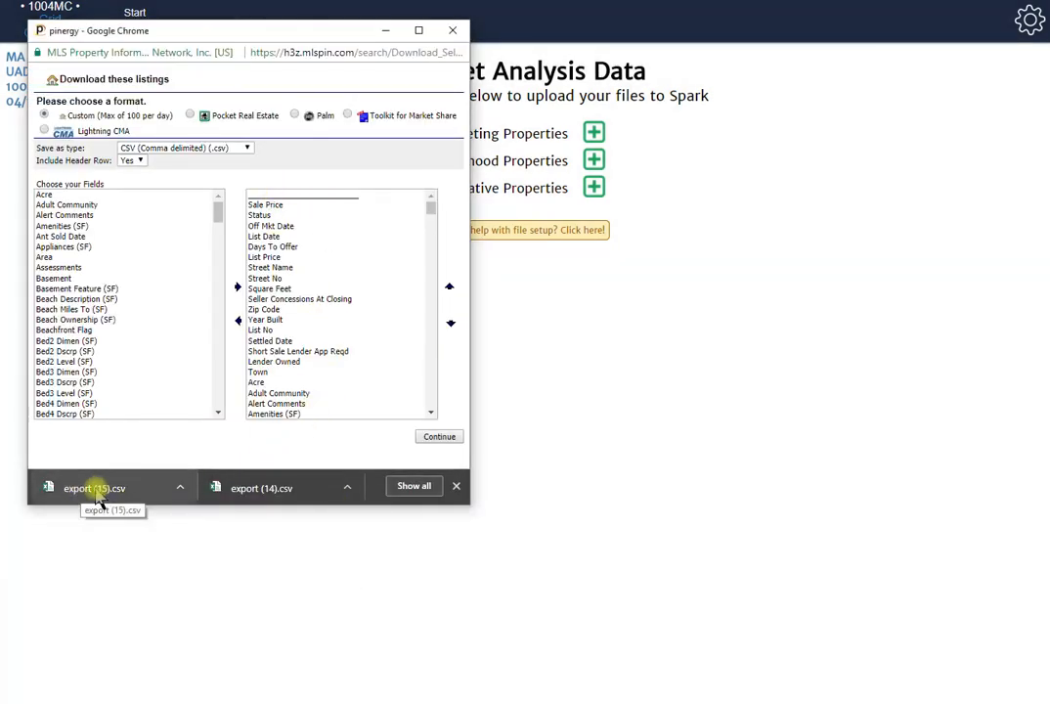
drag(95, 494, 594, 131)
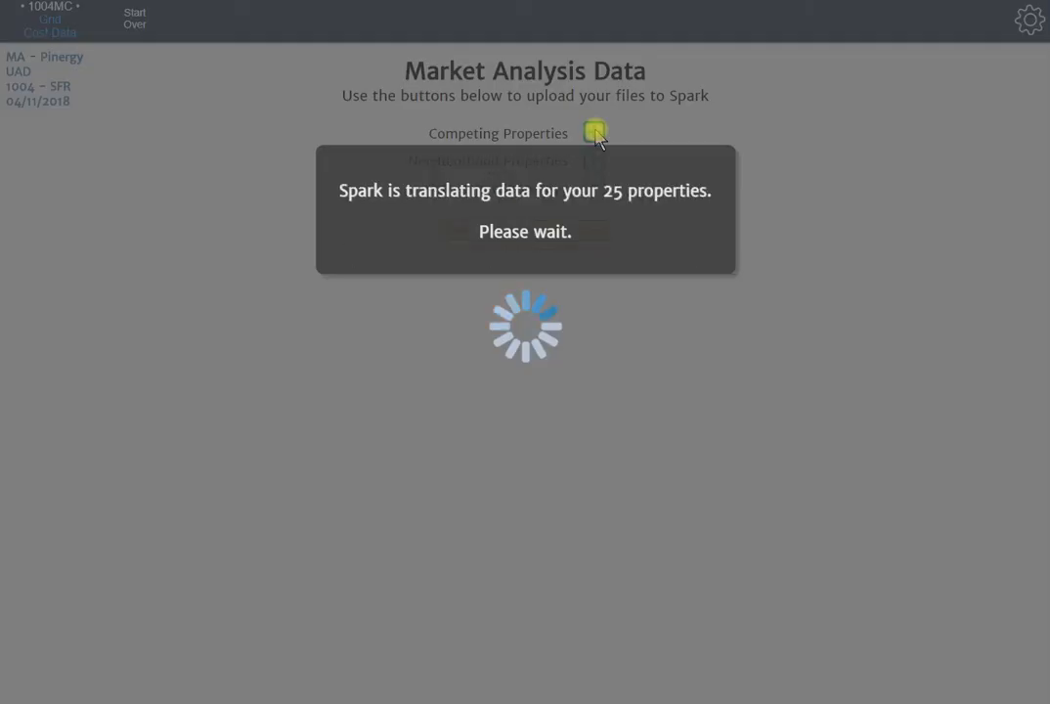